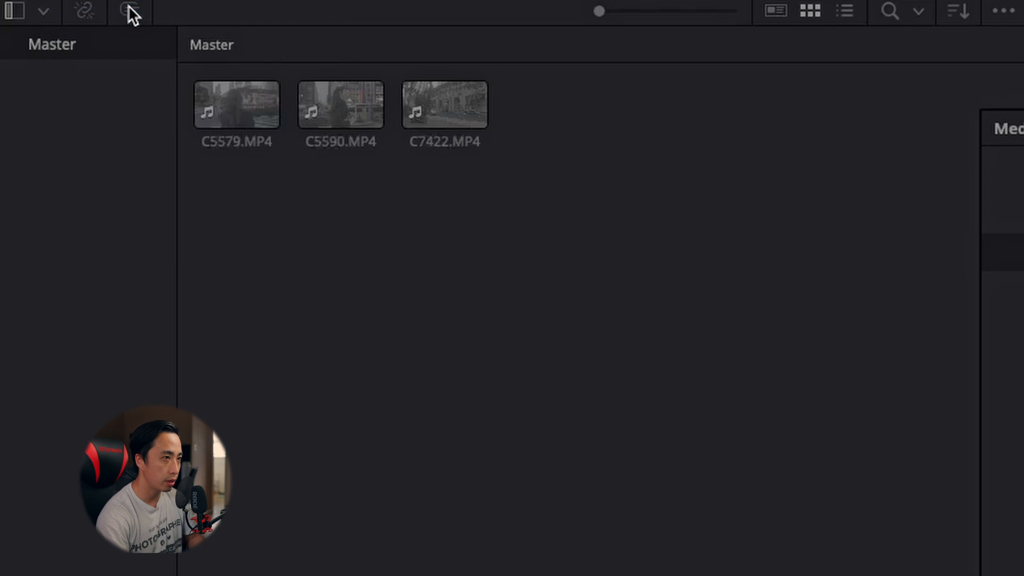
Step: Open the project's color management settings and set the timeline color space to DaVinci WG/Intermediate
click(476, 213)
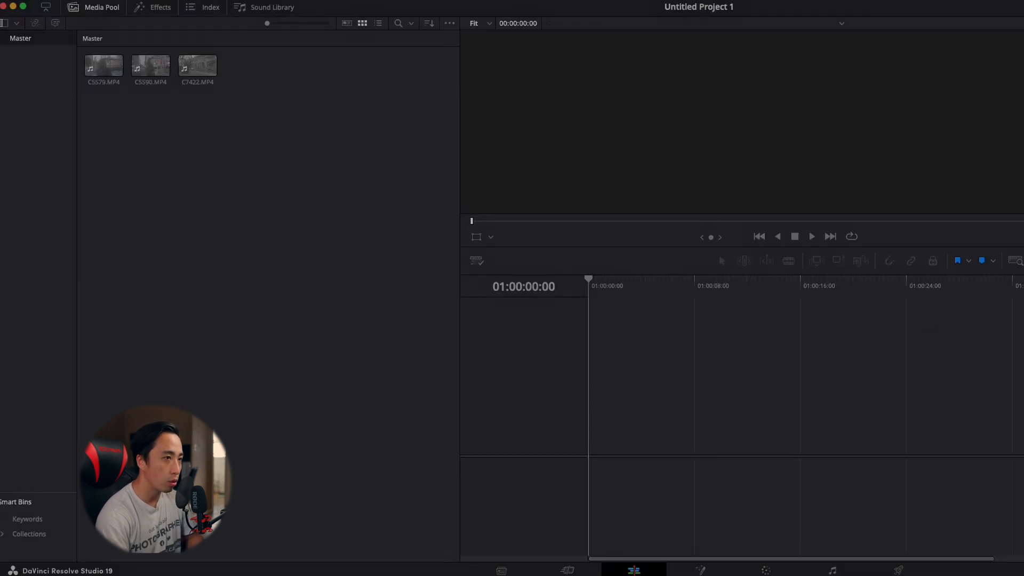
click(89, 0)
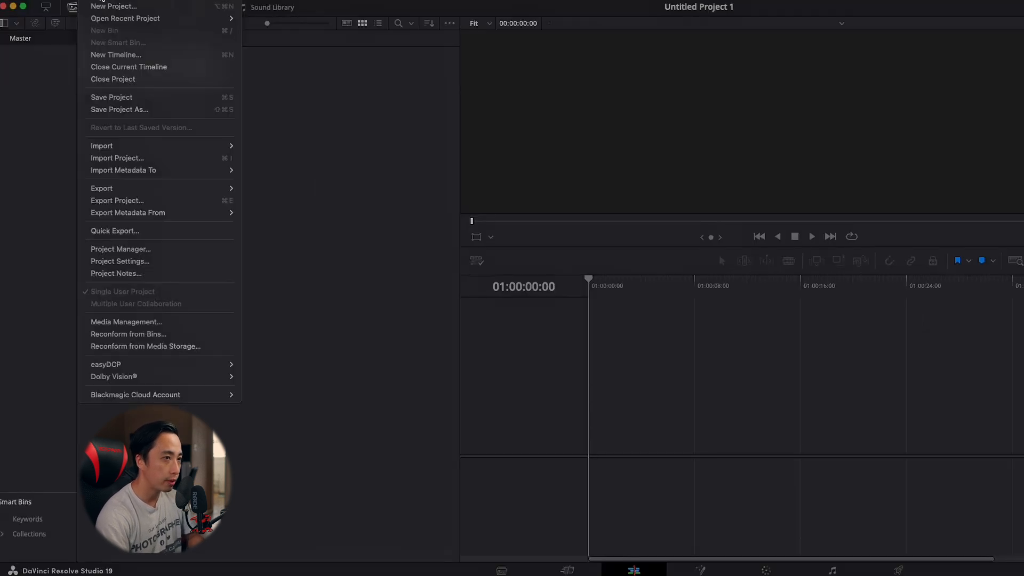
click(142, 261)
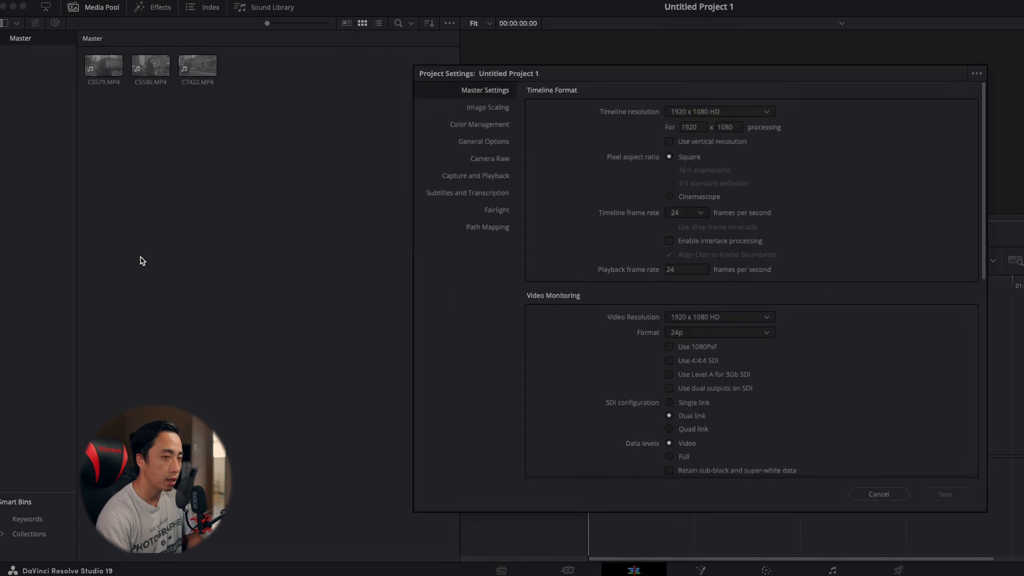
click(475, 125)
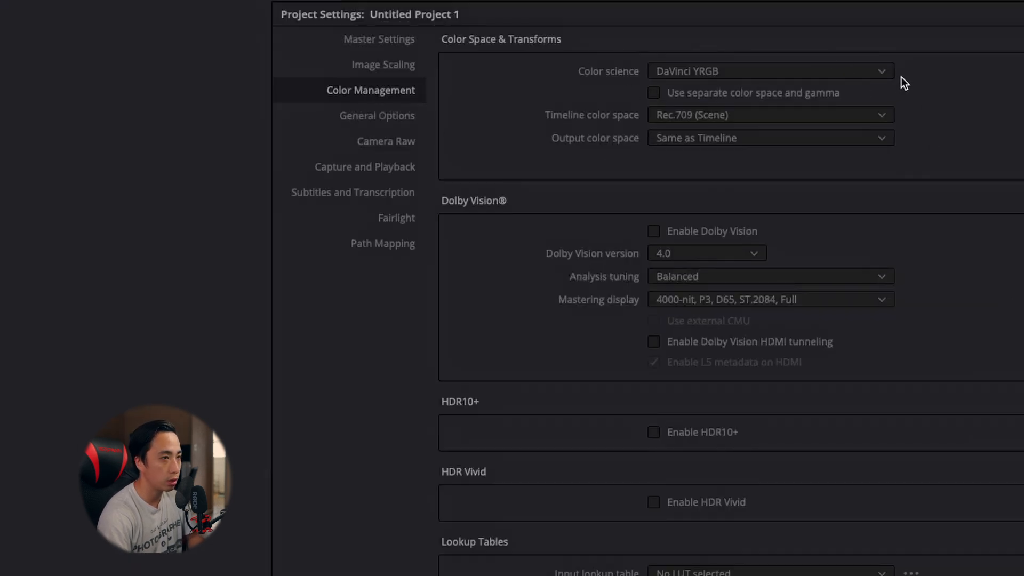
click(861, 71)
click(861, 71)
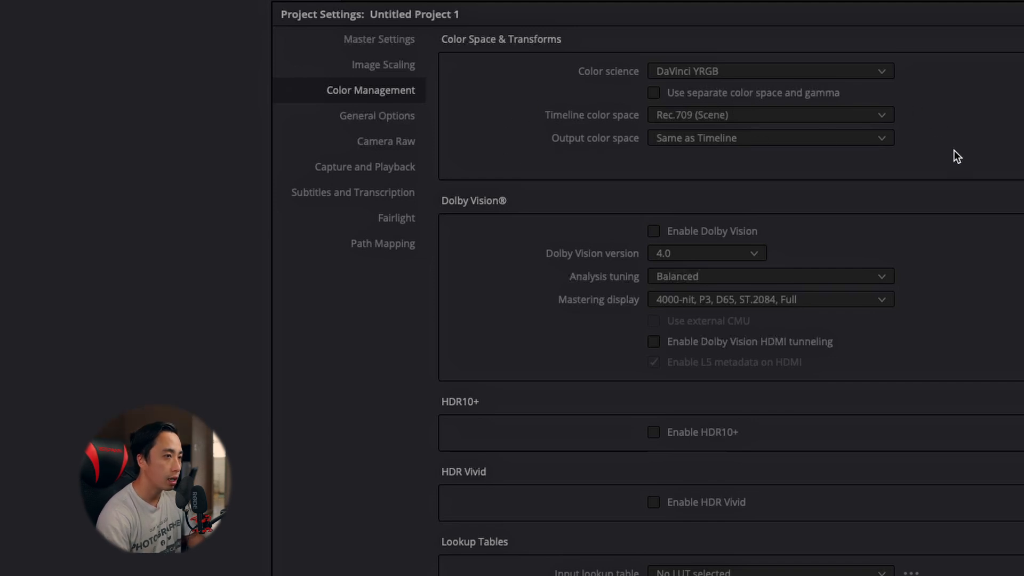
click(881, 115)
scroll(834, 213, up, 10)
click(767, 249)
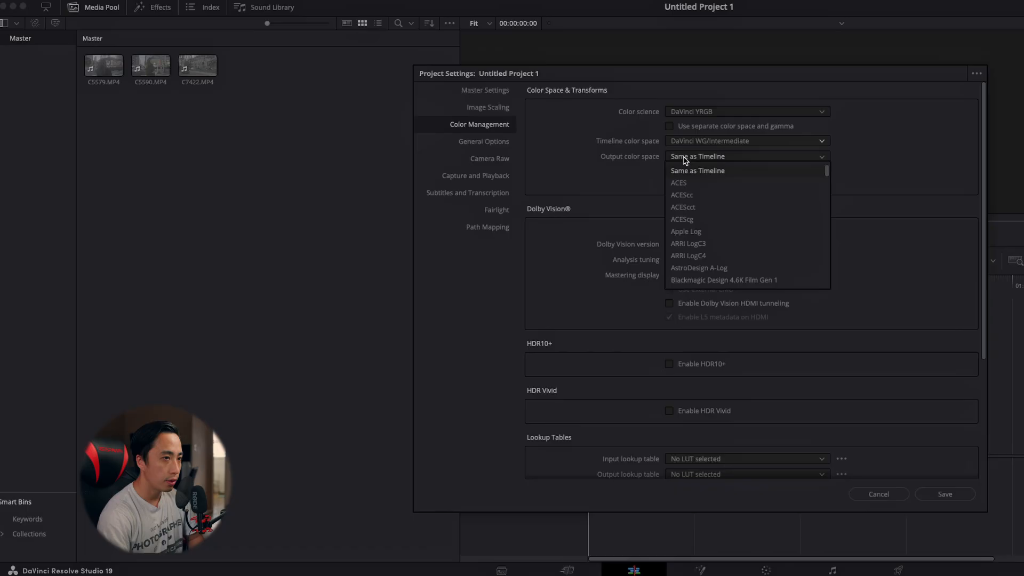
Step: Set the project's output color space to Rec.709-A and save the project settings
scroll(693, 245, down, 10)
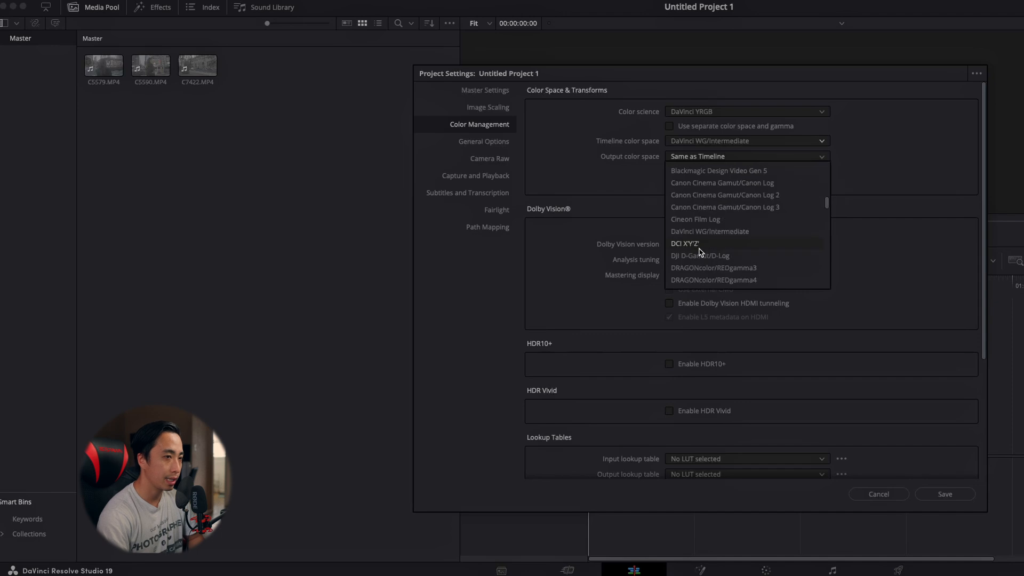
scroll(702, 250, down, 2)
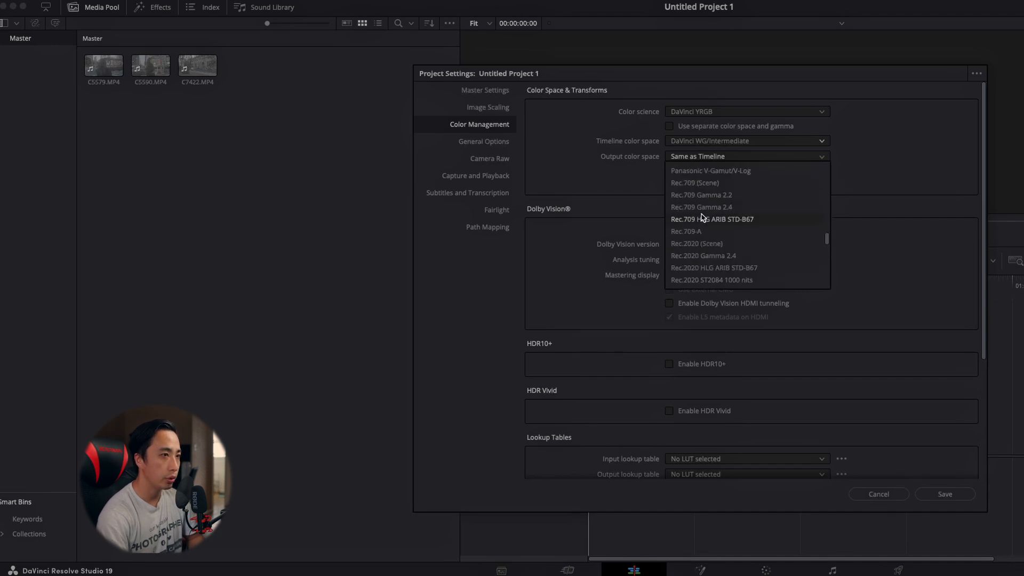
click(702, 231)
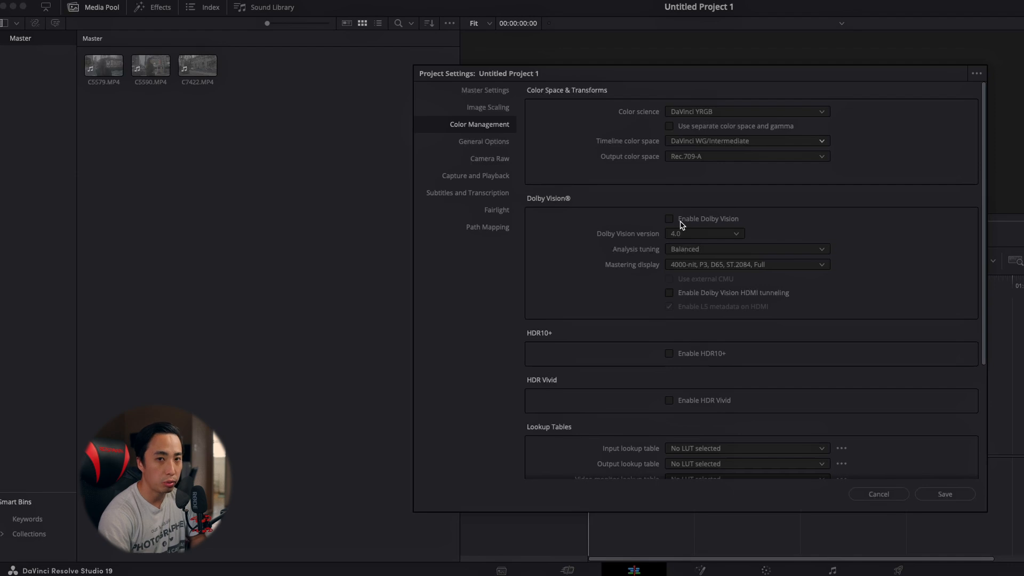
click(949, 498)
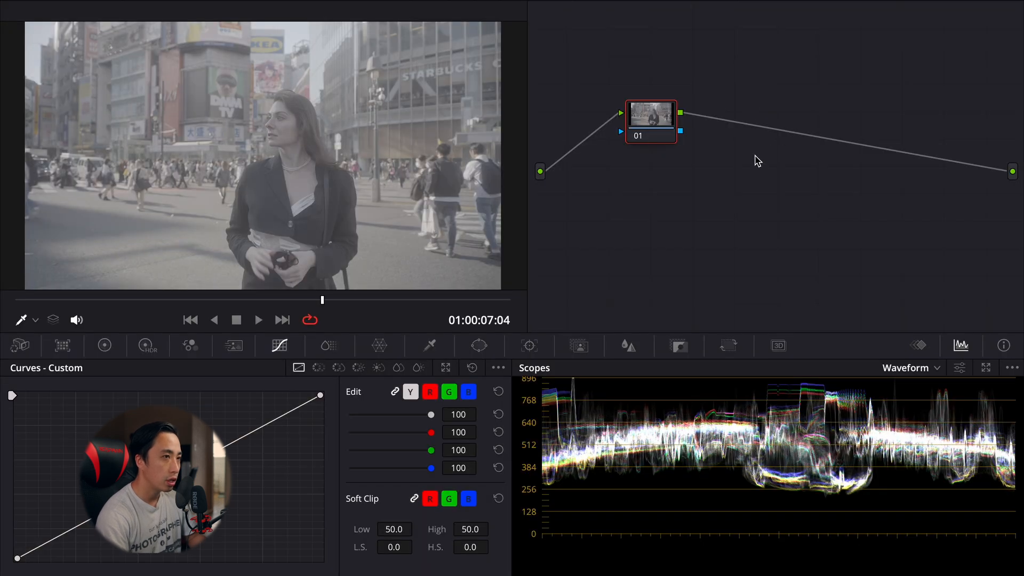
Step: Add a serial node after node 01, place it well apart from node 01, and reselect node 01
key(alt+s)
drag(744, 132, 875, 128)
click(654, 127)
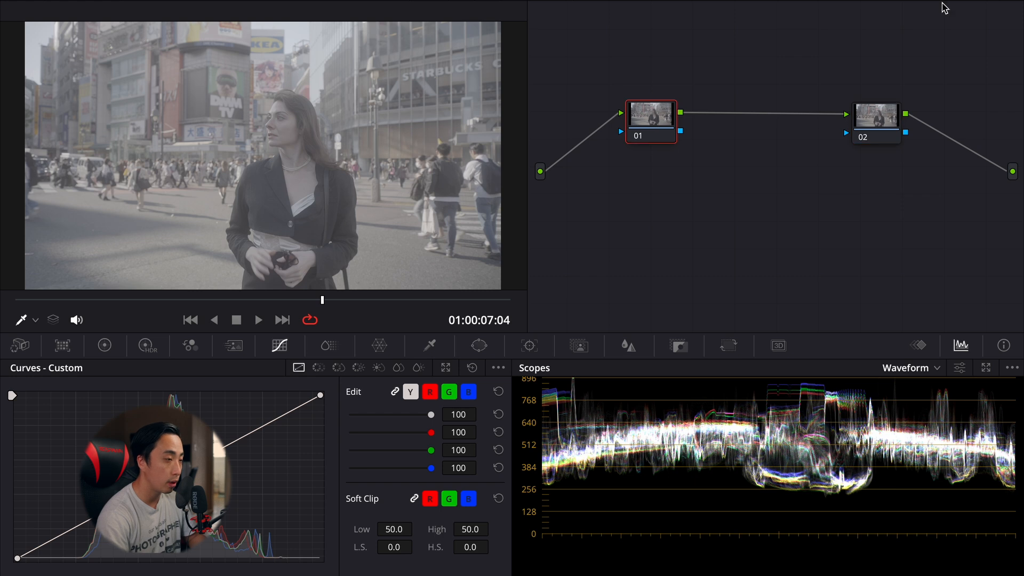
Step: Search the effects library for "color" and apply the Color Space Transform effect to nodes 01 and 02
click(934, 1)
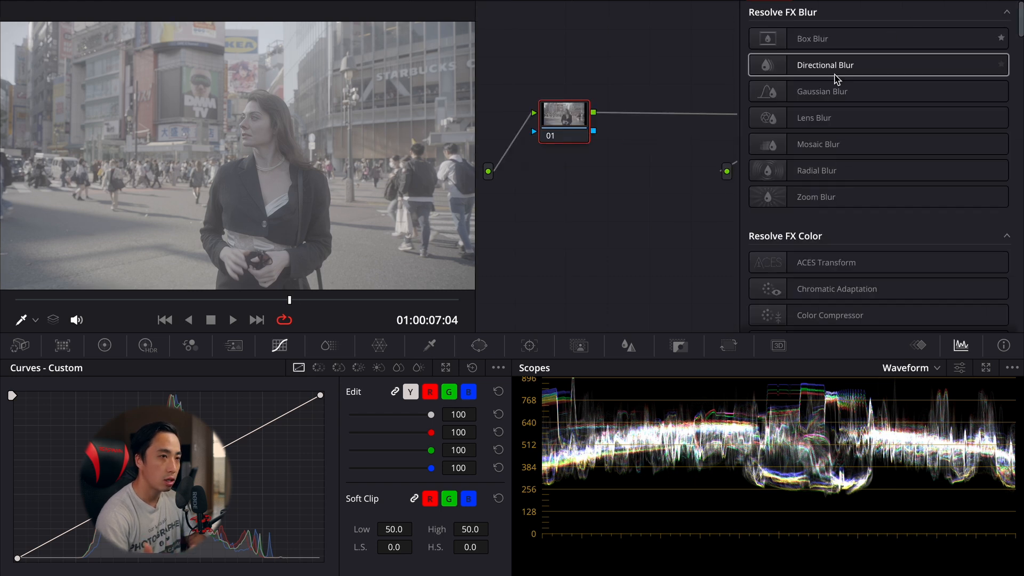
drag(477, 125, 401, 133)
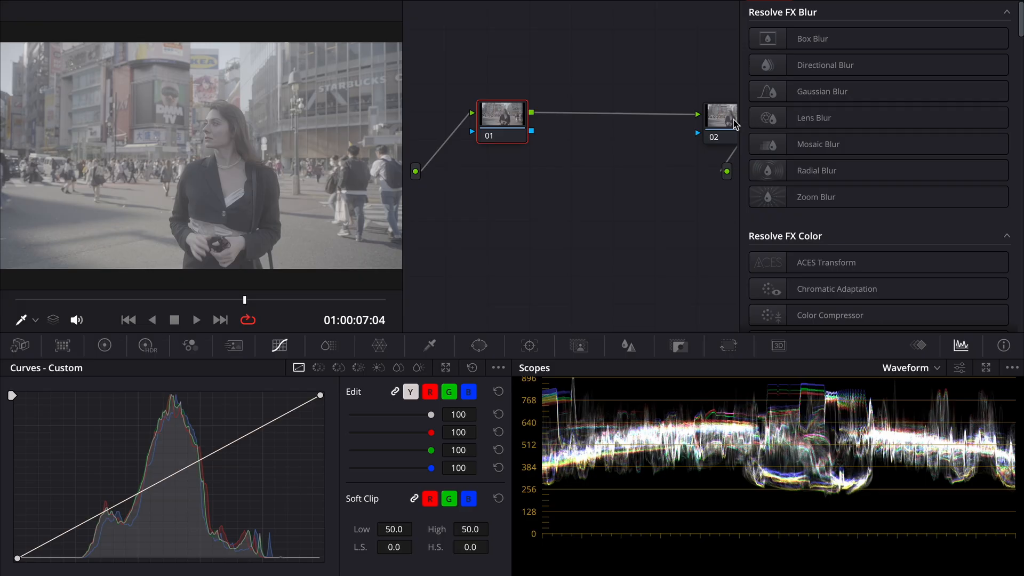
drag(720, 114, 694, 120)
click(989, 2)
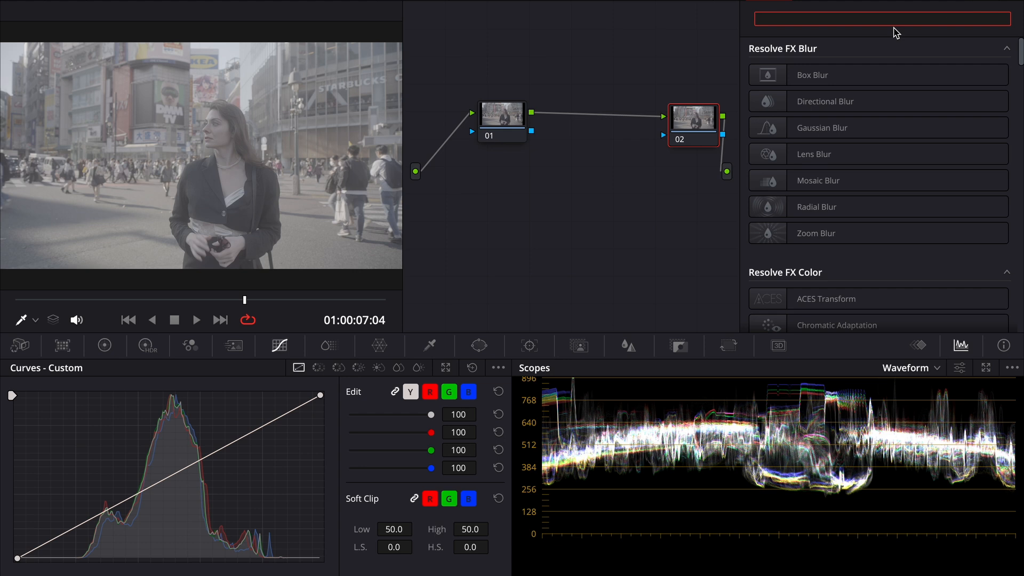
text(color)
drag(854, 101, 498, 120)
drag(867, 106, 693, 121)
Step: Label both node 01 and node 02 as CST
click(489, 133)
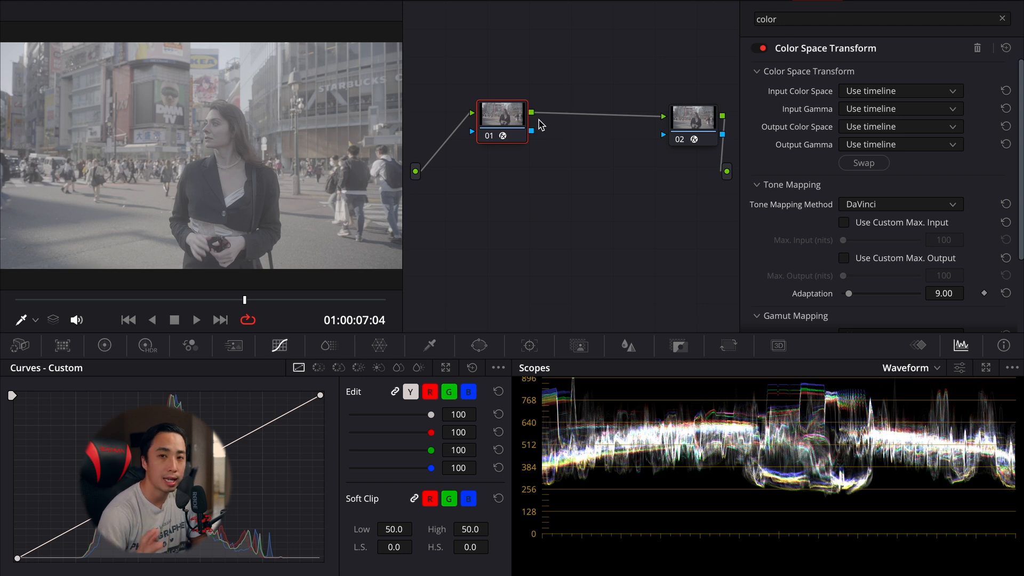
right_click(510, 123)
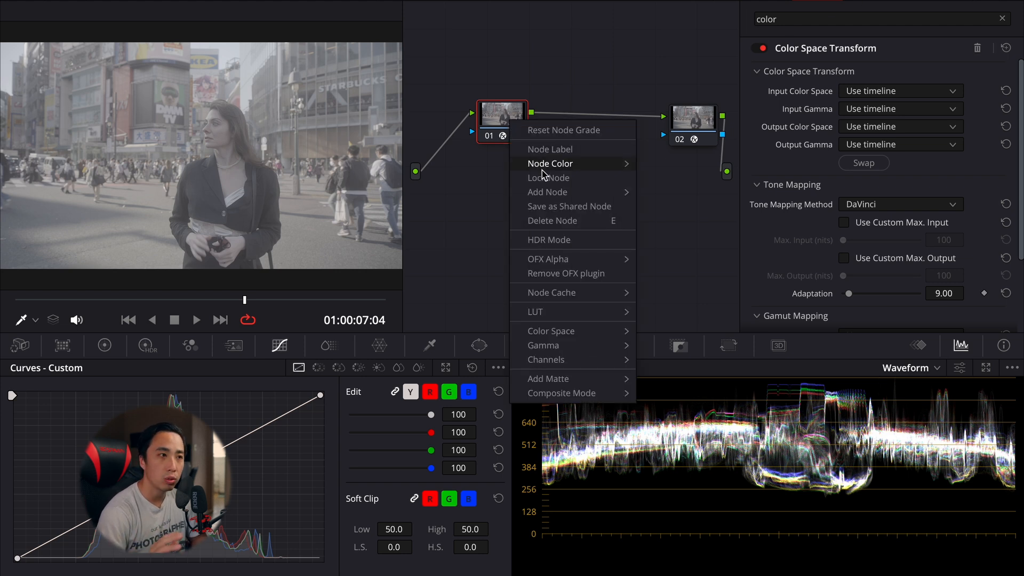
key(Escape)
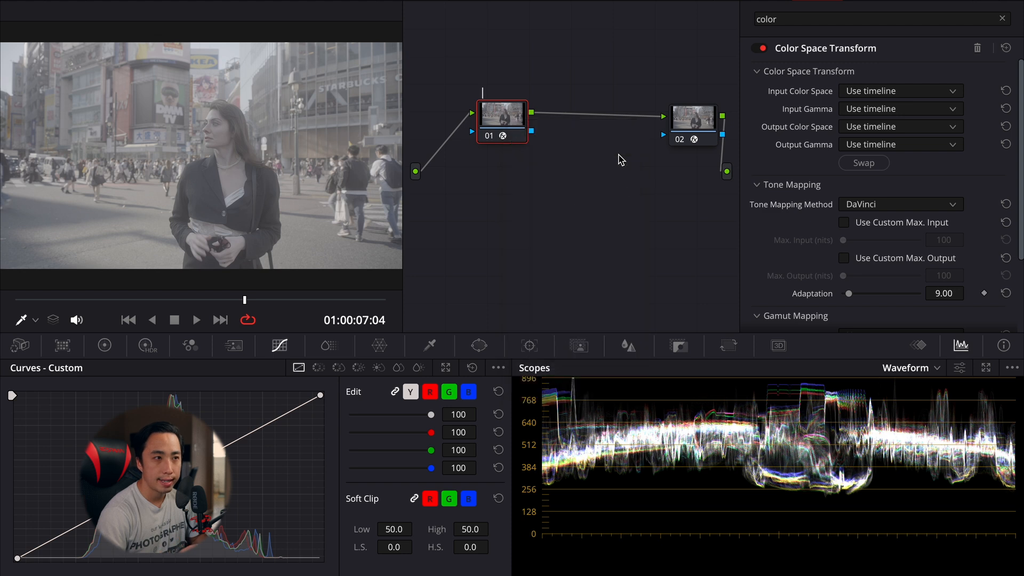
click(696, 127)
right_click(698, 128)
click(711, 151)
text(CST)
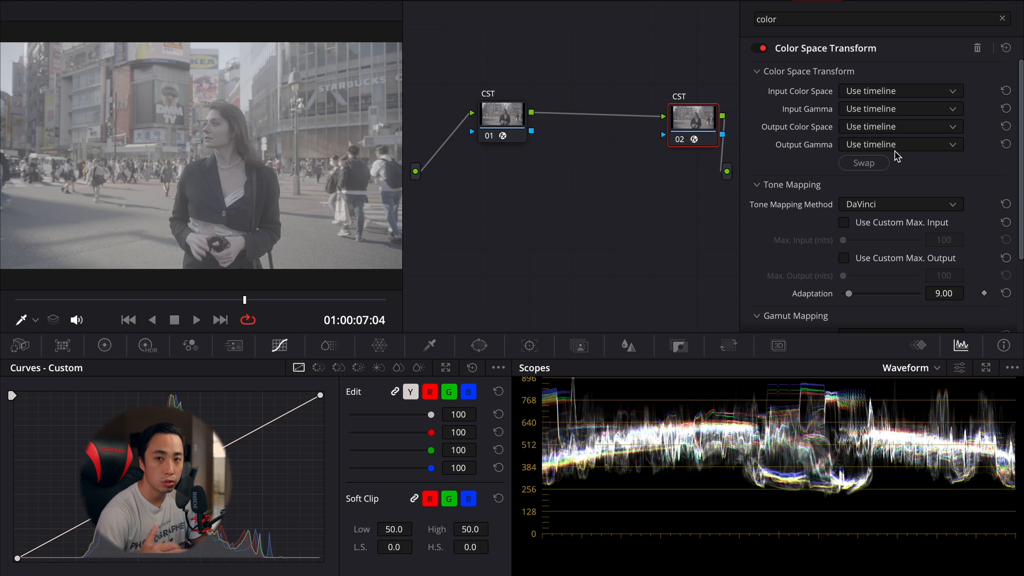
Step: Set node 01's Color Space Transform input color space to Sony S-Gamut3.Cine and input gamma to Sony S-Log3
click(516, 128)
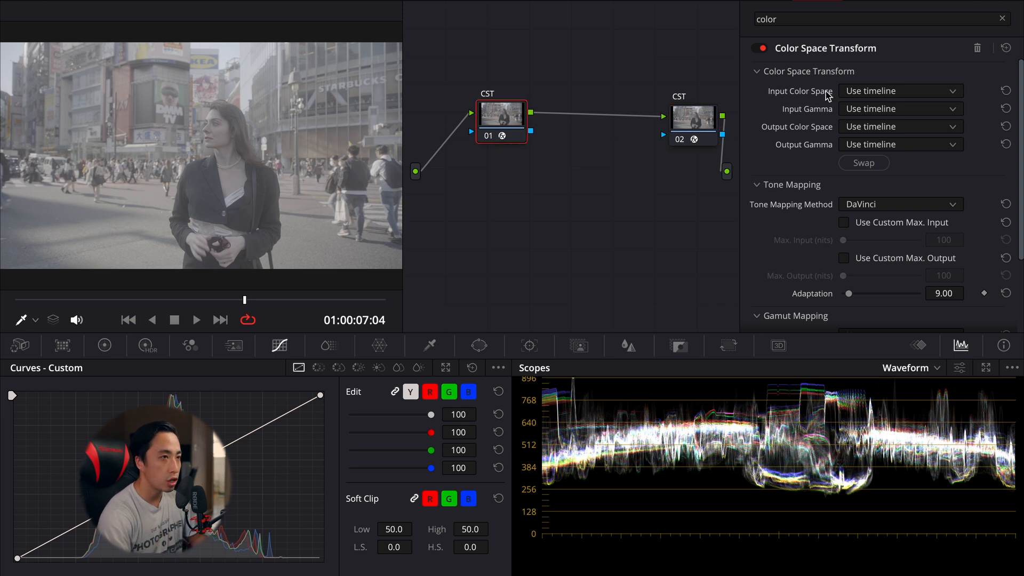
click(943, 93)
scroll(907, 176, down, 15)
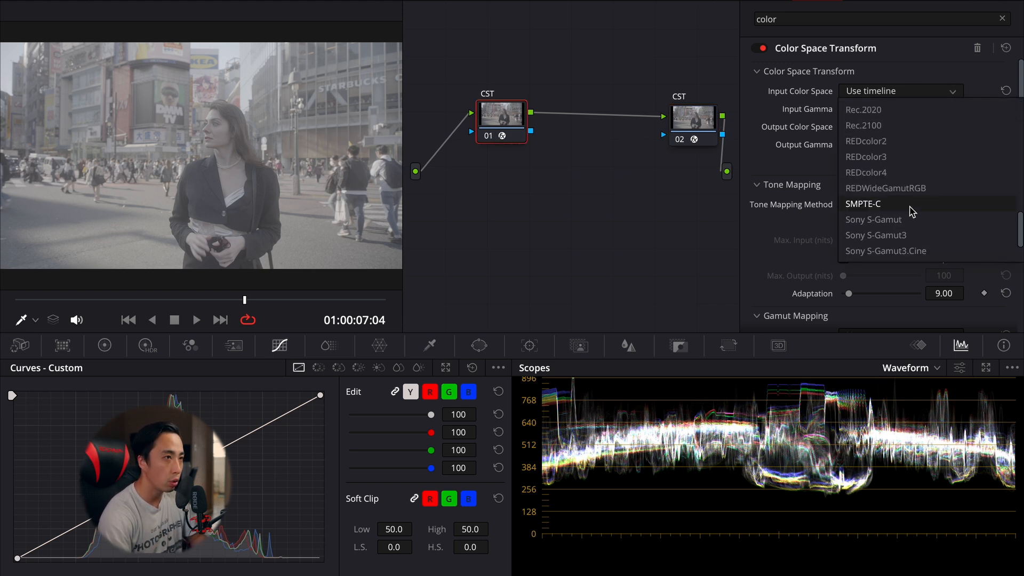
click(907, 251)
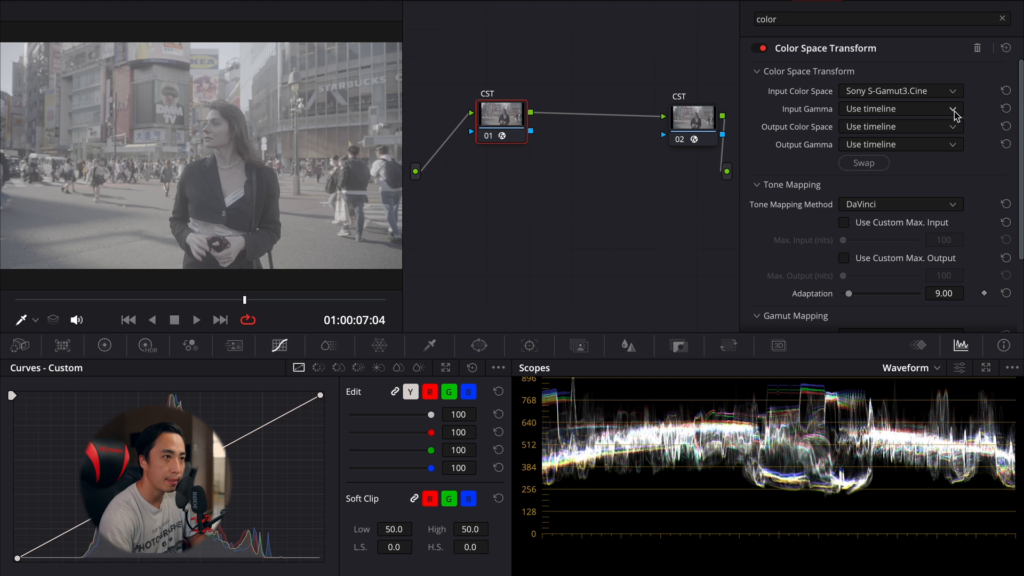
click(955, 109)
scroll(923, 213, down, 15)
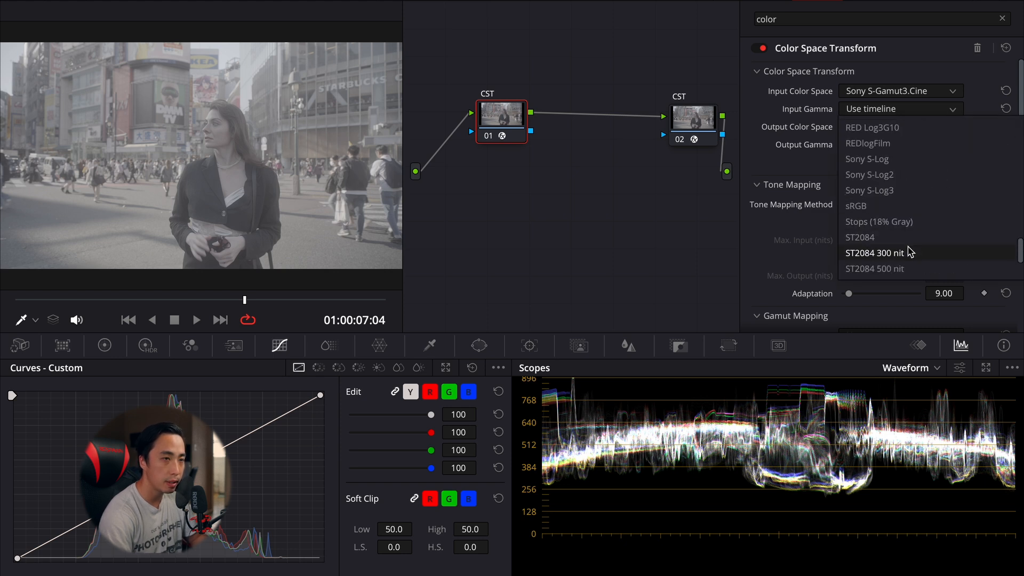
click(907, 191)
Step: Set node 01's output color space to DaVinci Wide Gamut and its output gamma to DaVinci Intermediate
click(952, 126)
scroll(896, 246, down, 10)
scroll(896, 249, up, 5)
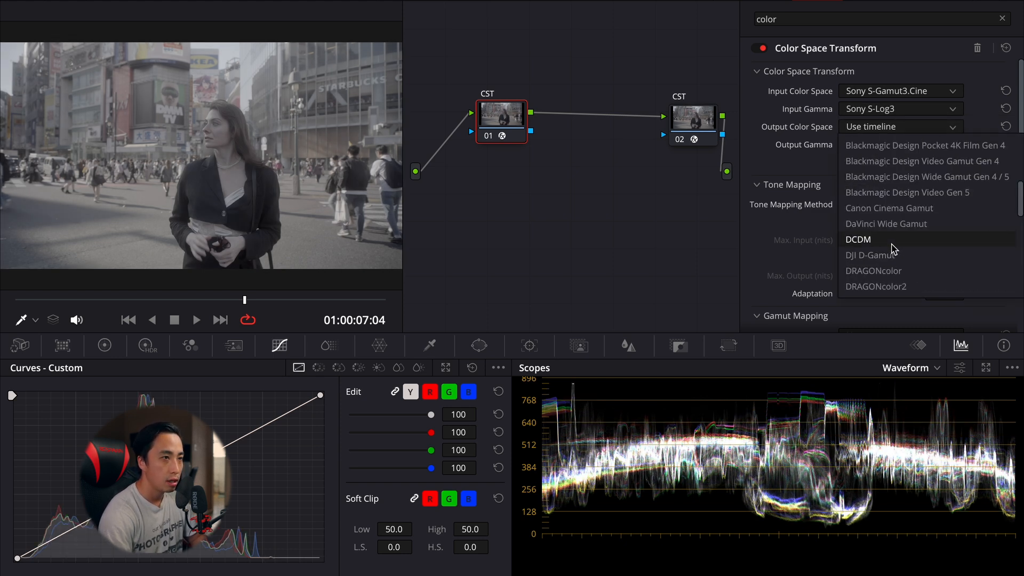
click(887, 223)
click(953, 145)
scroll(925, 234, down, 10)
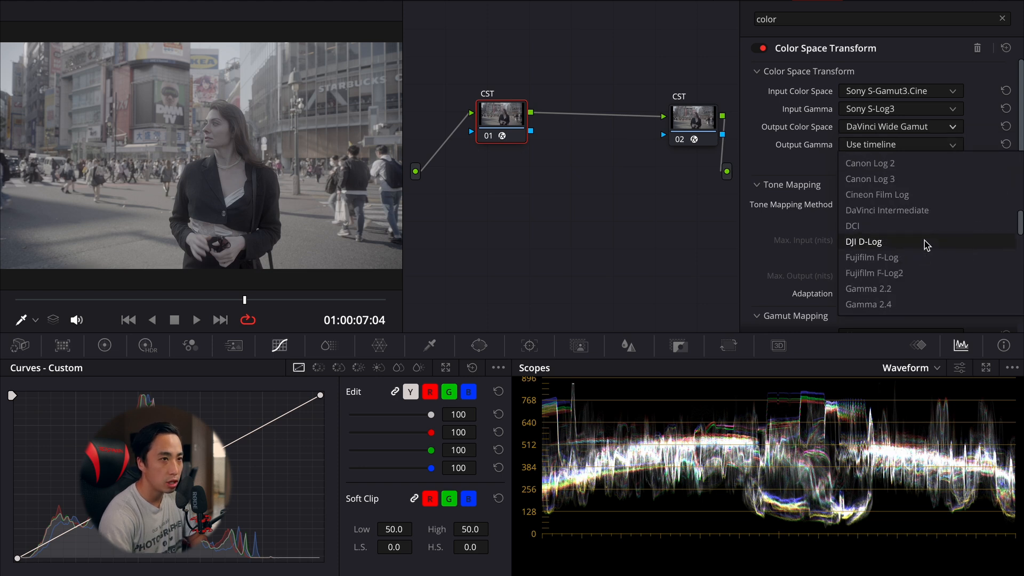
scroll(923, 240, up, 5)
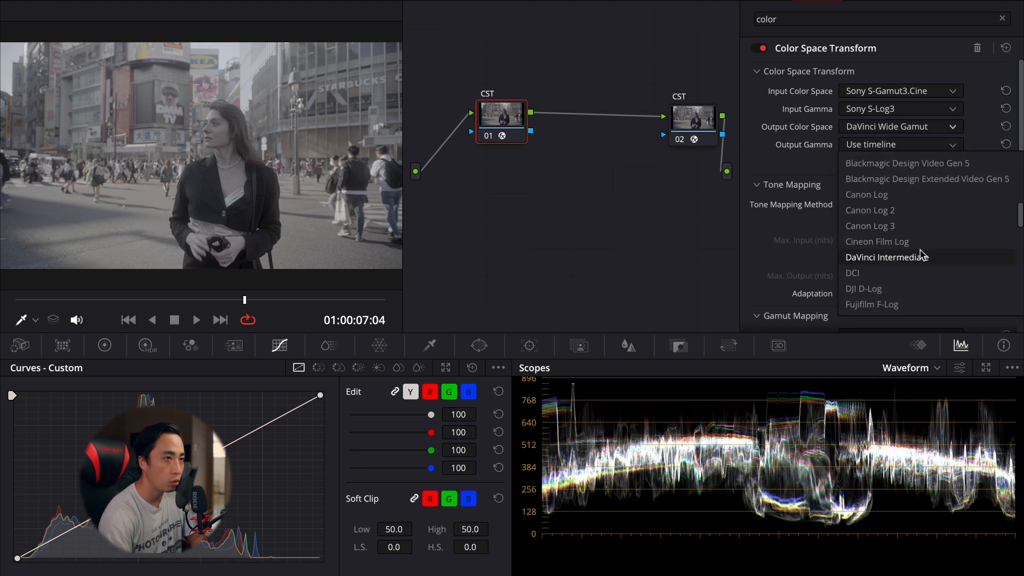
click(922, 255)
Step: Set node 02's Color Space Transform input color space to DaVinci Wide Gamut and input gamma to DaVinci Intermediate
click(705, 124)
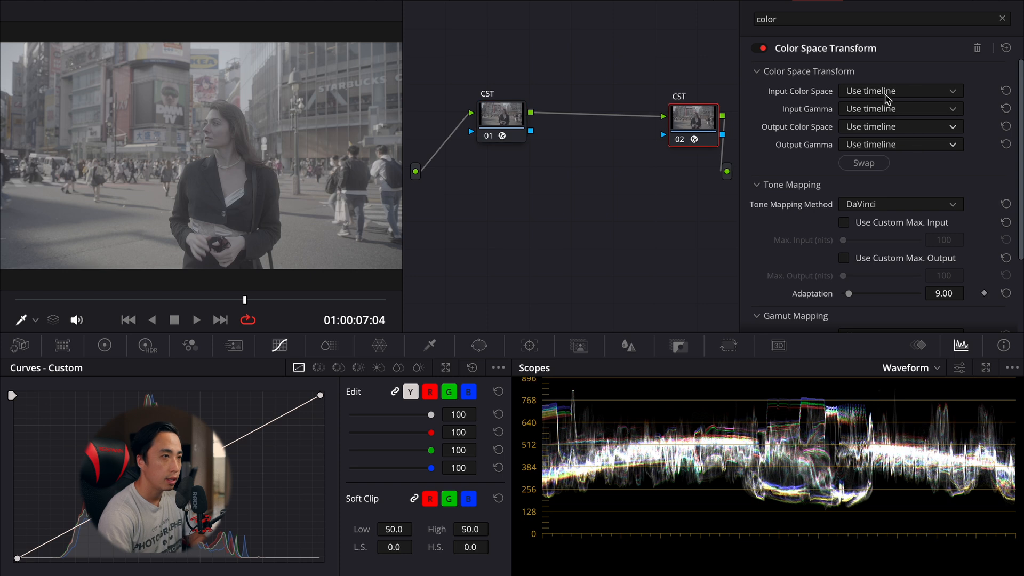
click(958, 95)
scroll(934, 181, down, 5)
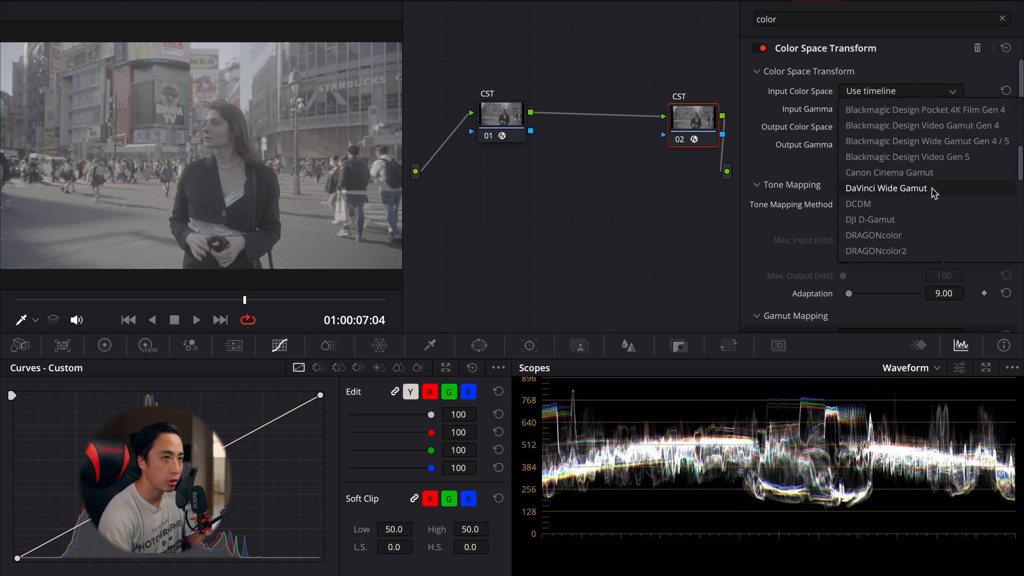
click(933, 192)
click(953, 112)
scroll(917, 219, down, 8)
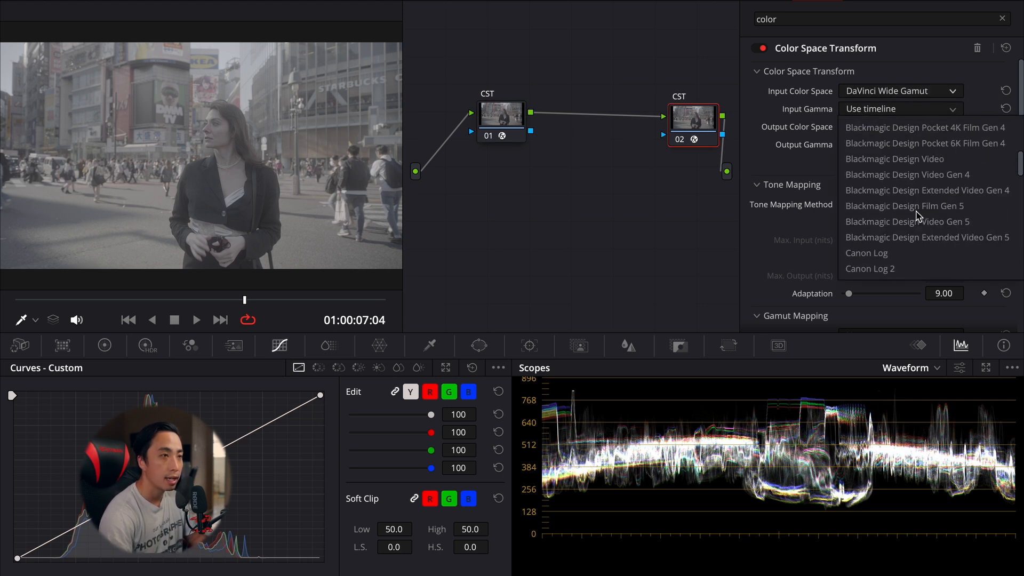
scroll(917, 221, up, 2)
click(907, 268)
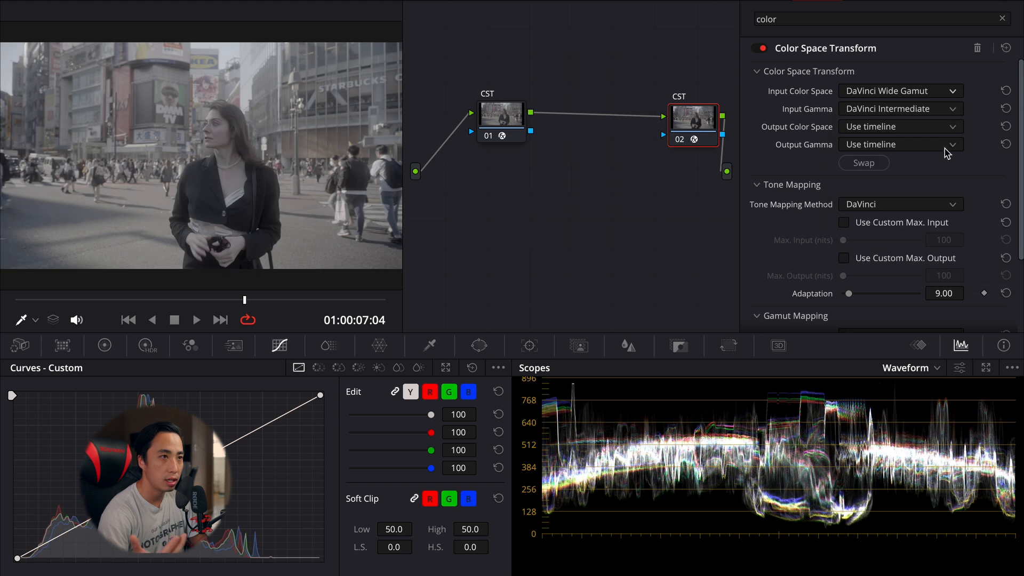
Step: Set node 02's output color space to Rec.709 and its output gamma to Rec.709-A
click(954, 130)
scroll(918, 221, down, 10)
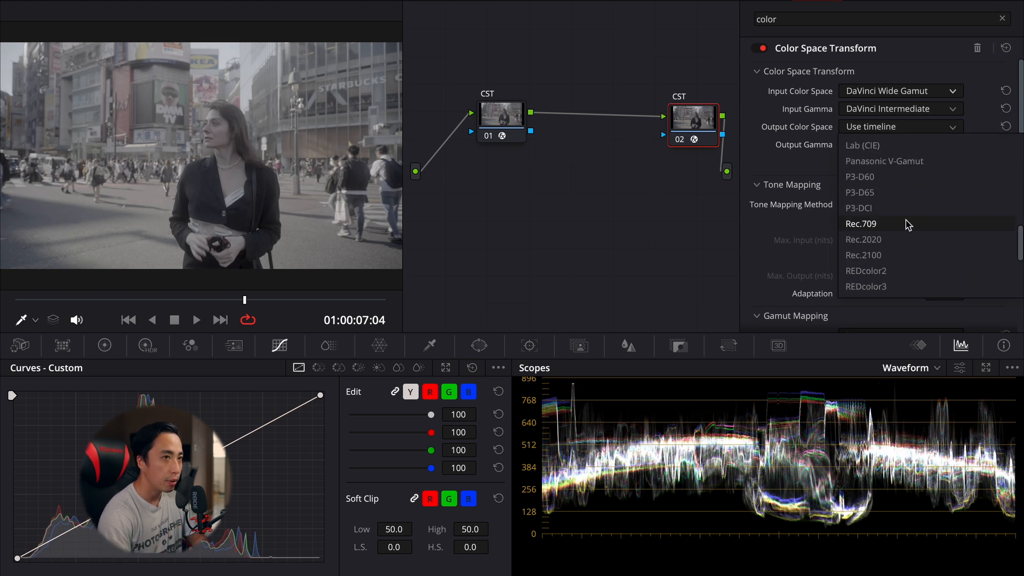
click(910, 226)
click(951, 144)
scroll(910, 240, down, 10)
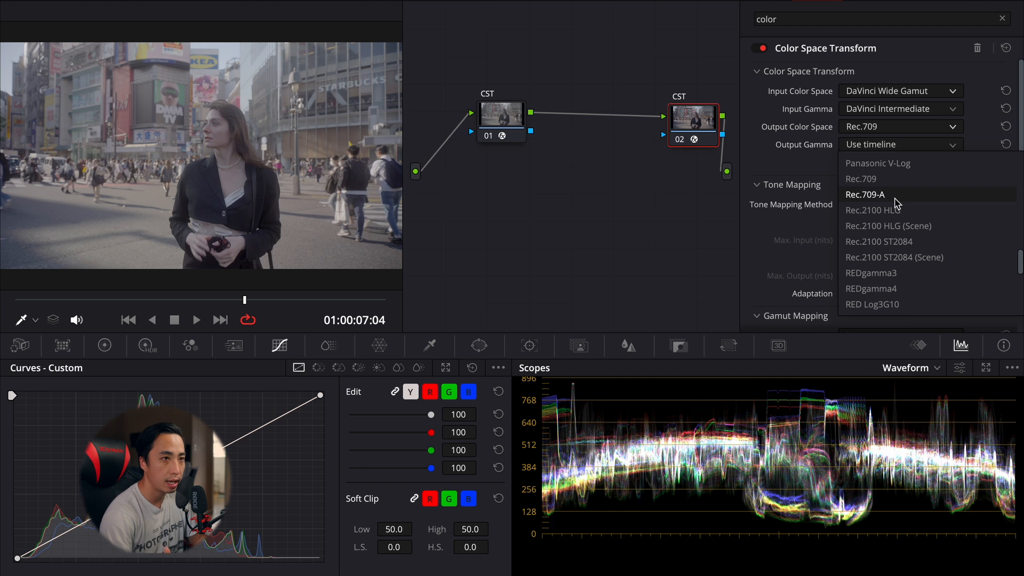
click(897, 196)
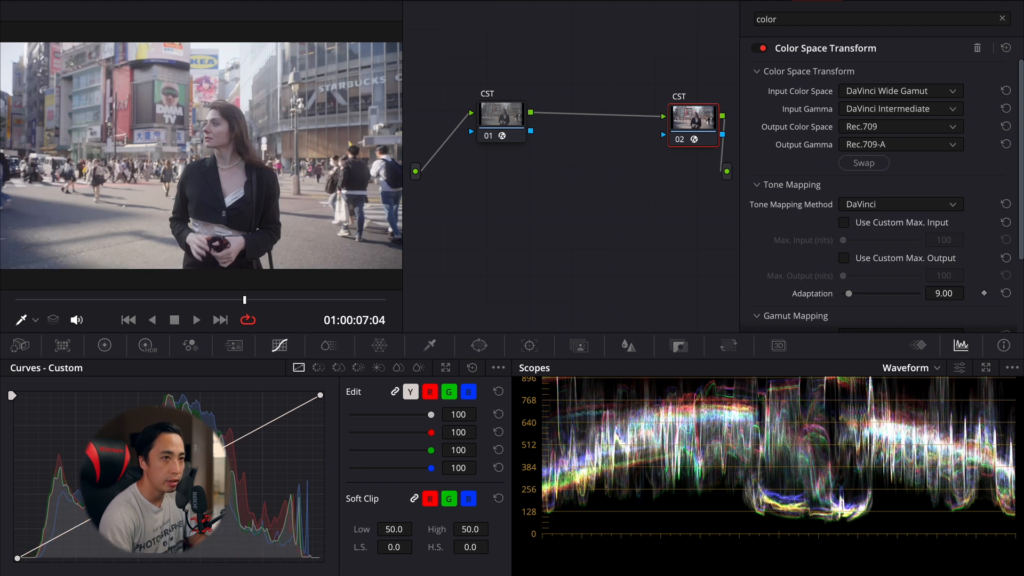
Step: Close the effects library, spread the two CST nodes apart, and add four serial nodes between them
click(942, 1)
drag(740, 119, 892, 119)
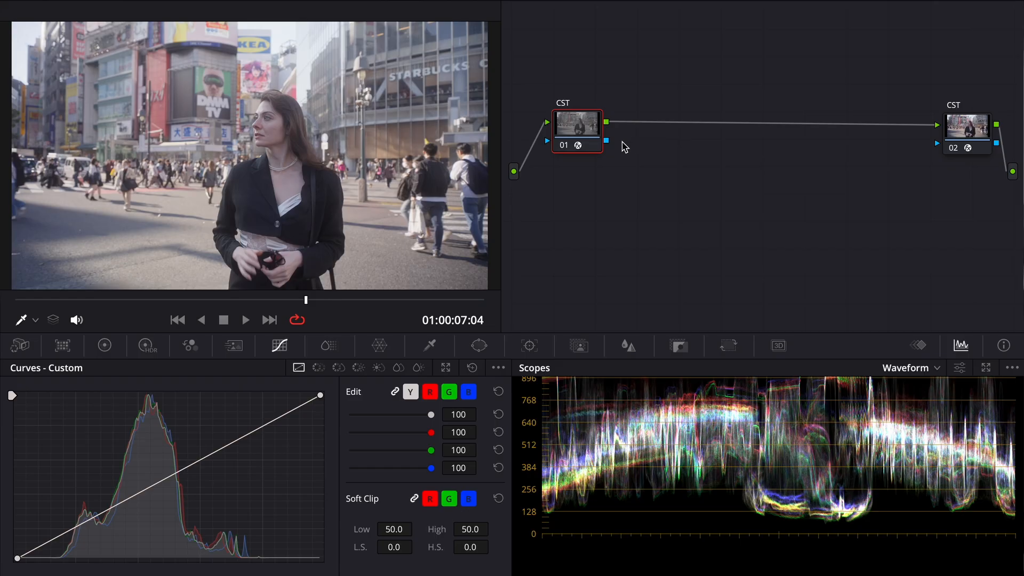
key(alt+s)
key(alt+s)
key(alt+s)
key(alt+s)
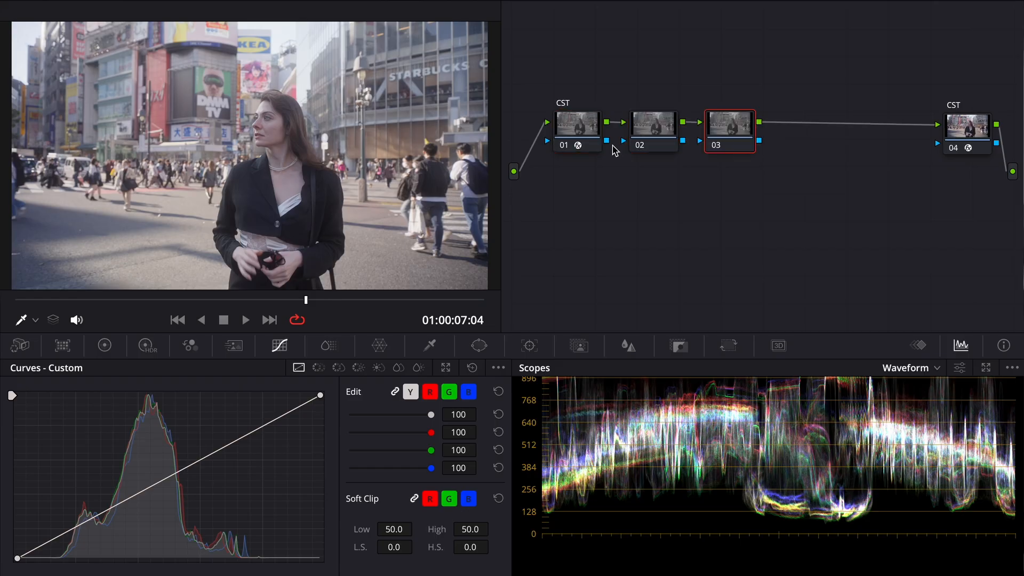
Step: Label node 02 as EXPOSURE and node 03 as COLOR BALANCE
right_click(662, 131)
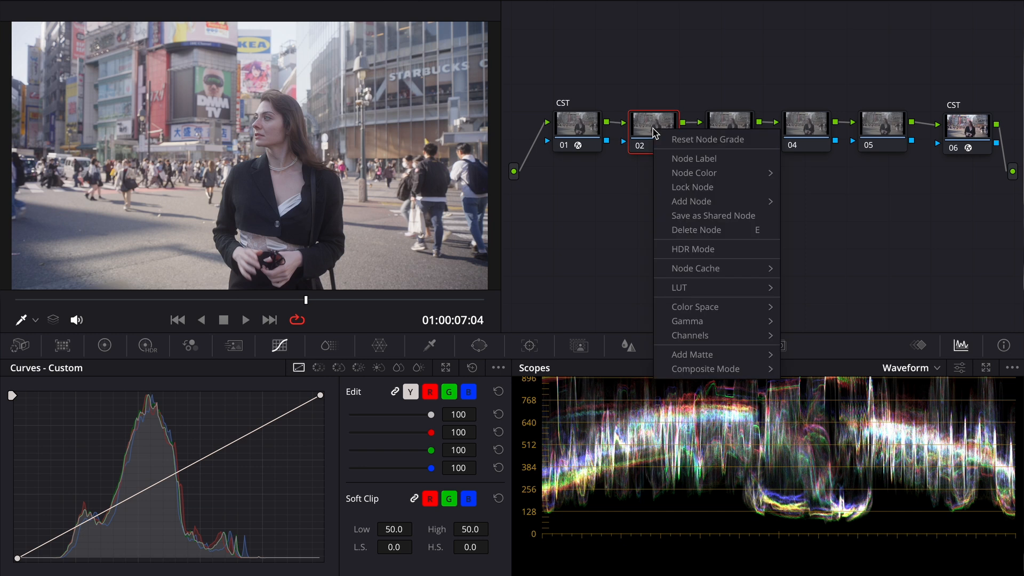
click(674, 153)
text(EXPOSURE)
key(Return)
right_click(728, 133)
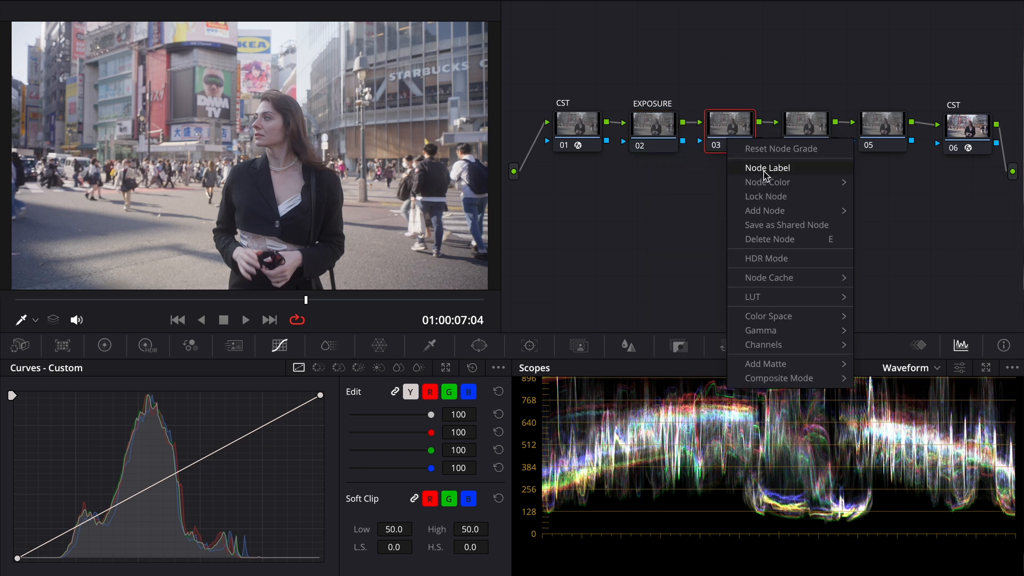
click(760, 159)
text(COLOR BALANCE)
key(Return)
Step: Label node 04 as CONTRAST and node 05 as SATURATION
right_click(811, 130)
click(852, 159)
text(CONTRAST)
key(Return)
right_click(877, 140)
click(907, 169)
text(SATURATION)
key(Return)
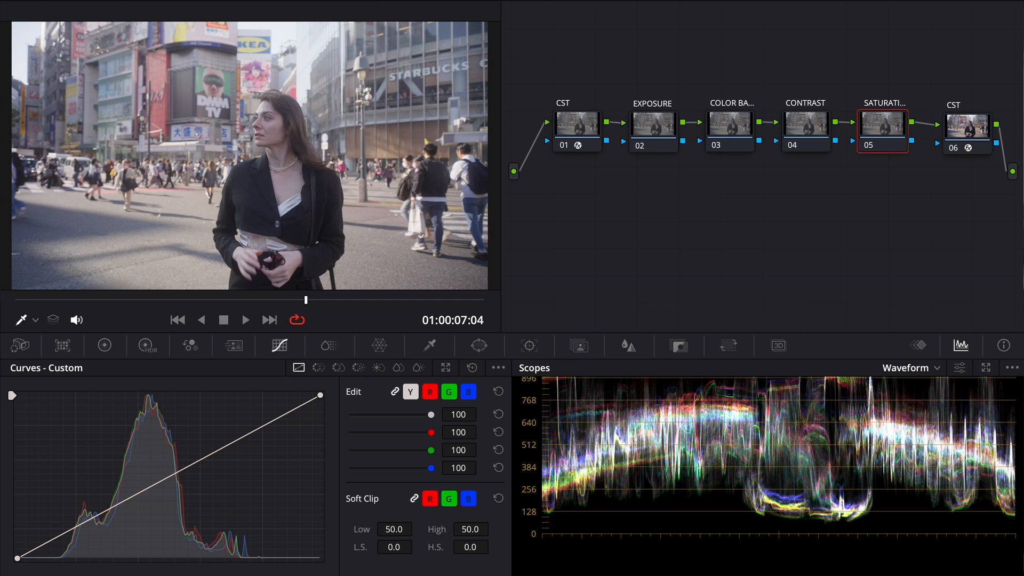
Step: Select both CST nodes and toggle them off and on to compare the image with and without the color space transforms
click(667, 125)
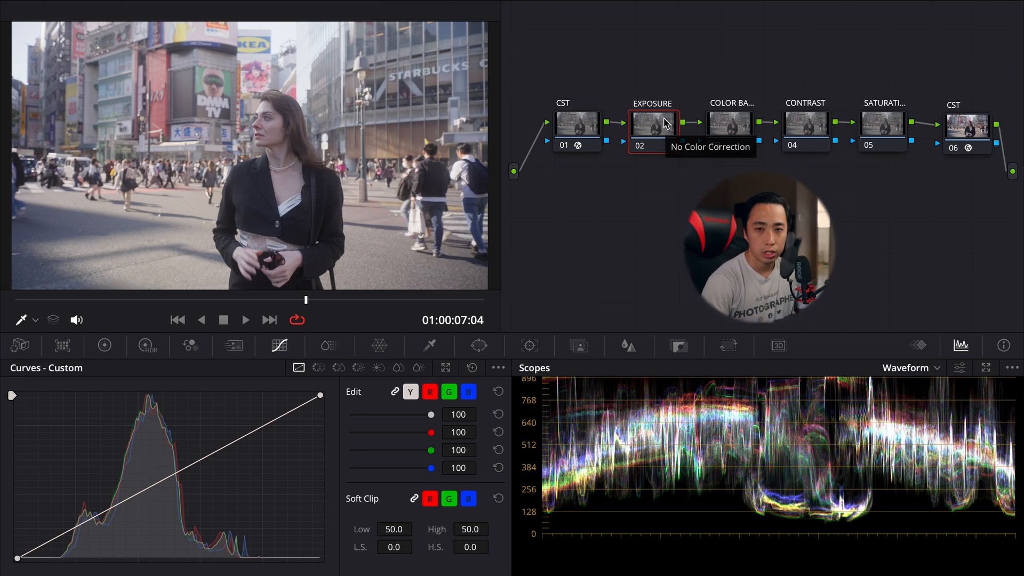
click(592, 134)
ctrl+click(987, 142)
key(ctrl+d)
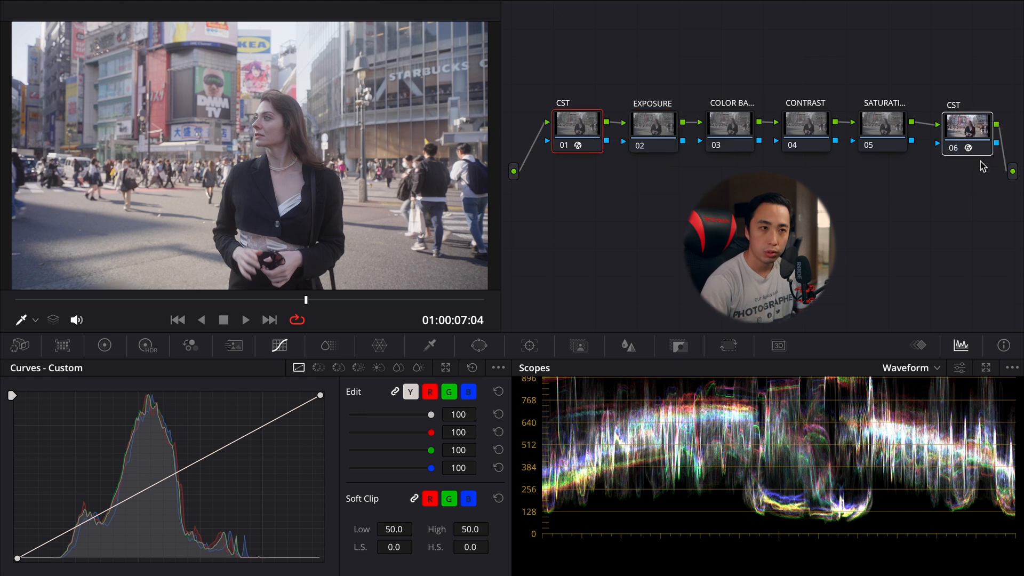
key(ctrl+d)
key(ctrl+d)
key(ctrl+d)
Step: On the EXPOSURE node, lower the primaries offset to 18.55, set highlights to -48.00 and shadows to 6.00
click(674, 137)
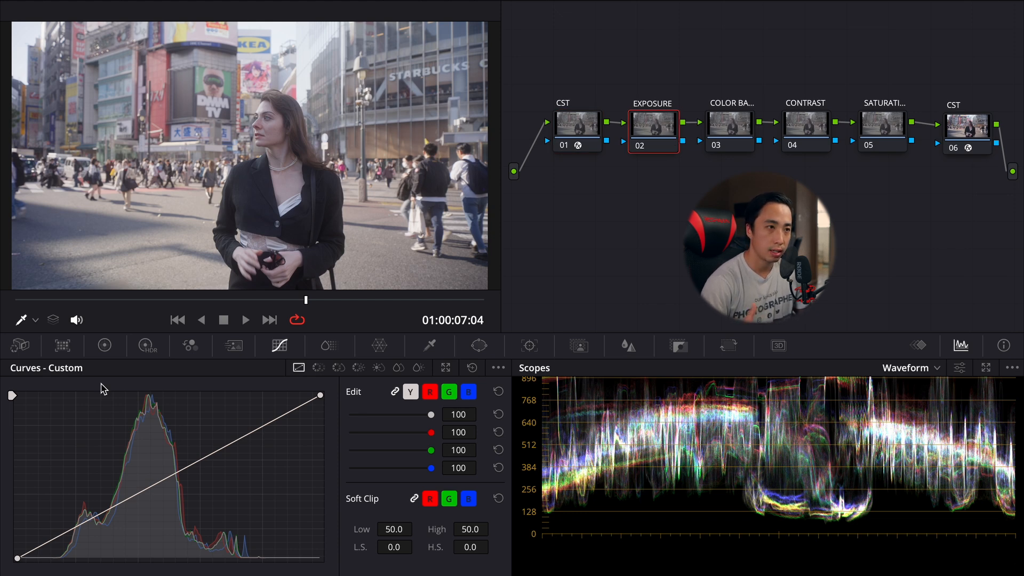
click(107, 350)
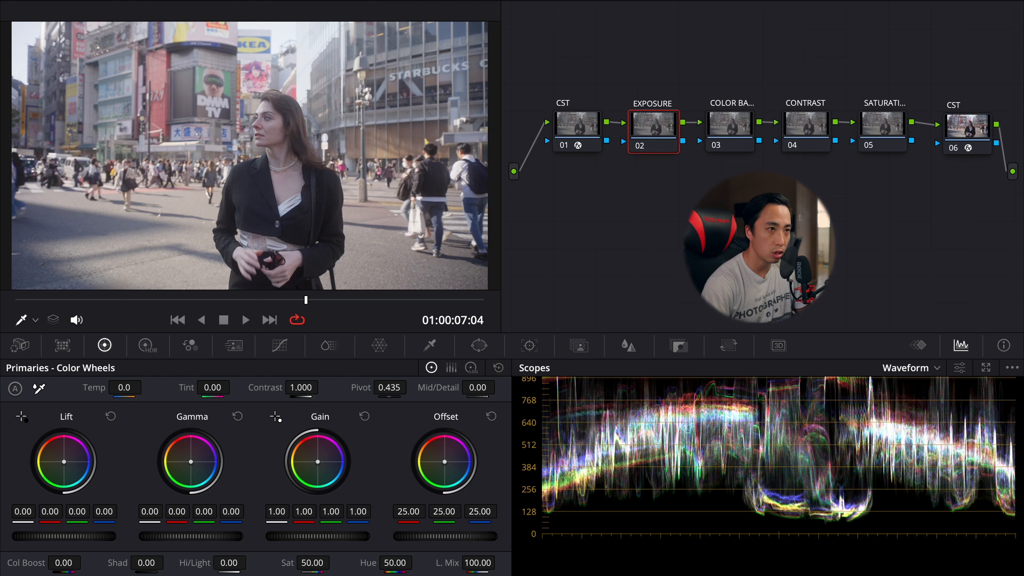
drag(446, 536, 408, 536)
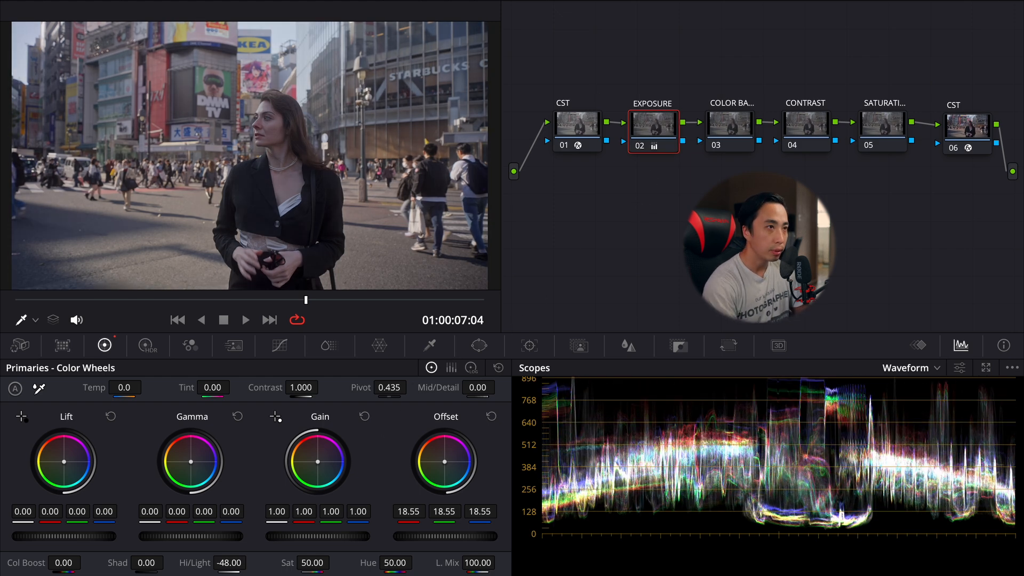
drag(137, 566, 143, 566)
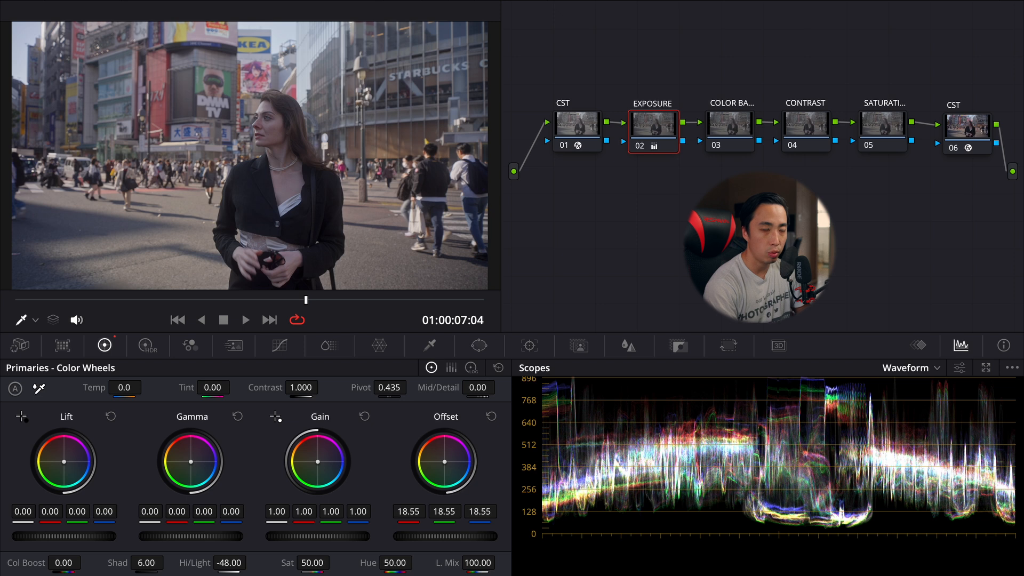
Step: White-balance the COLOR BALANCE node by sampling a neutral area beside the lamp post in the image
click(741, 127)
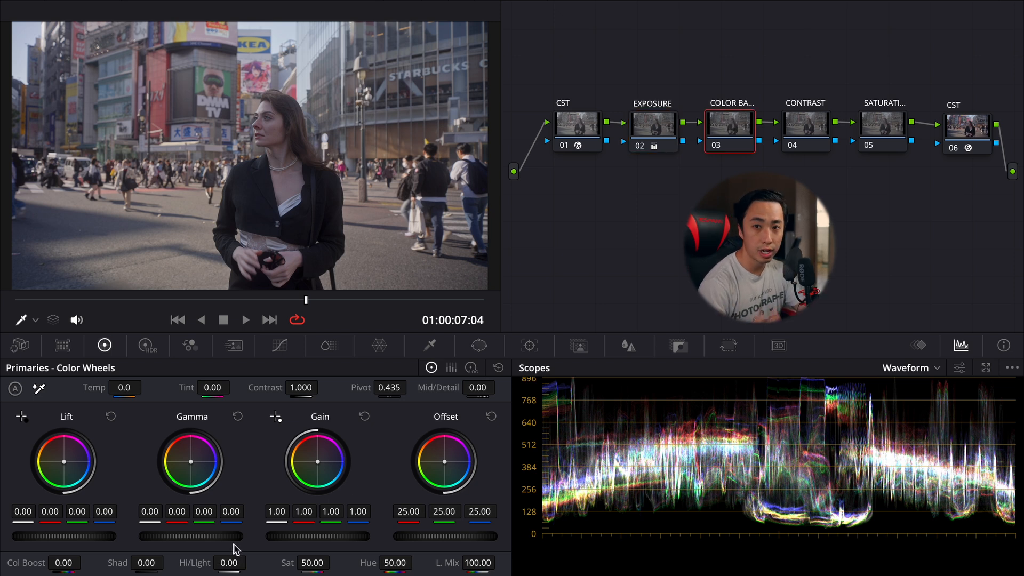
click(40, 389)
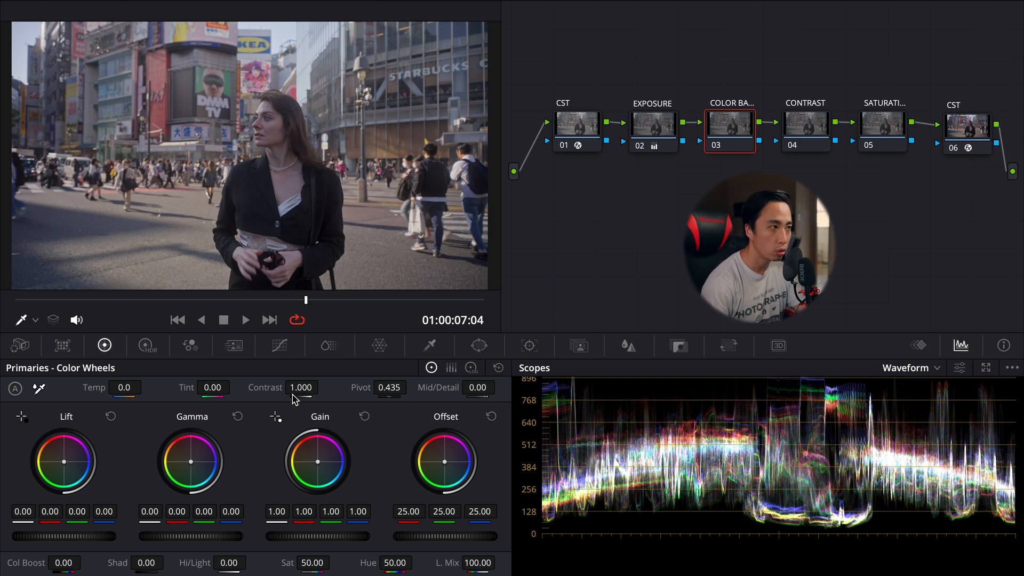
click(933, 372)
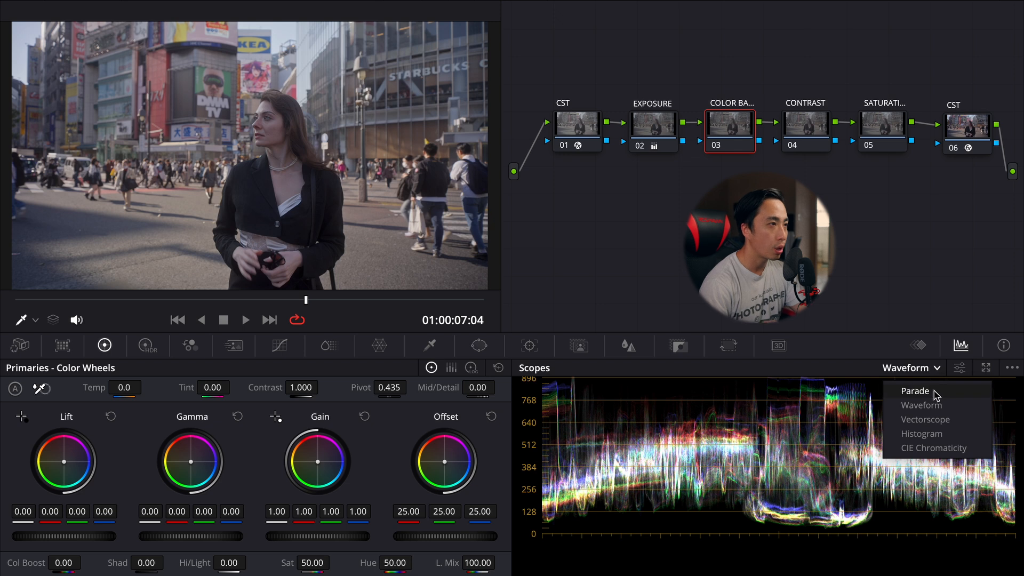
click(41, 390)
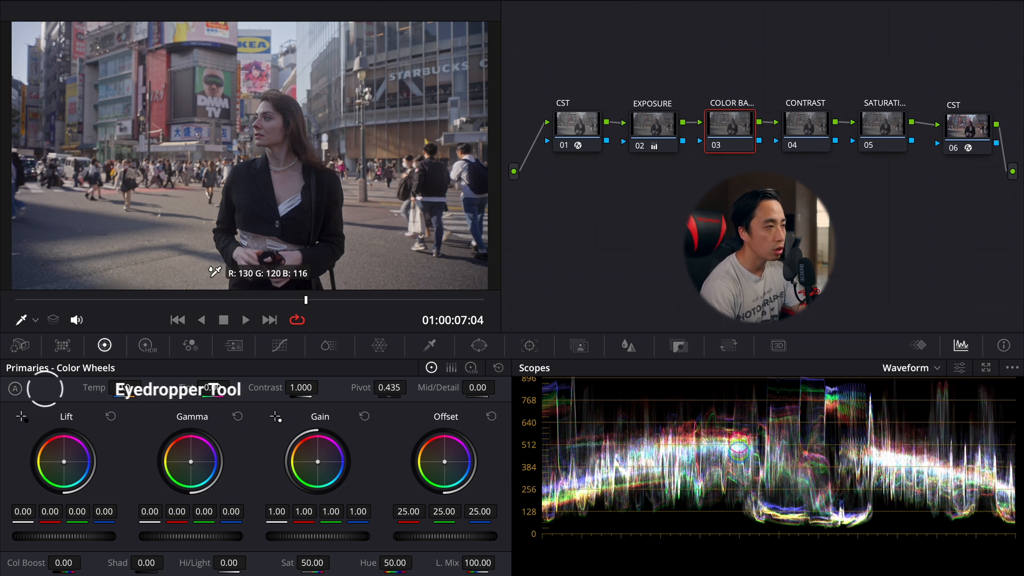
click(375, 207)
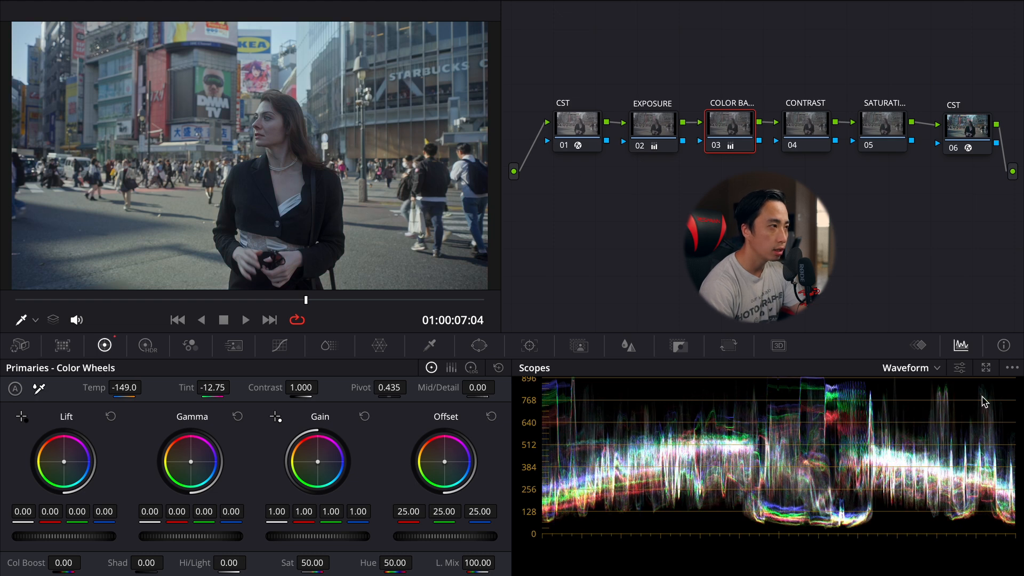
Step: Switch the scope to Vectorscope and compare the image with the COLOR BALANCE node off and on
click(936, 369)
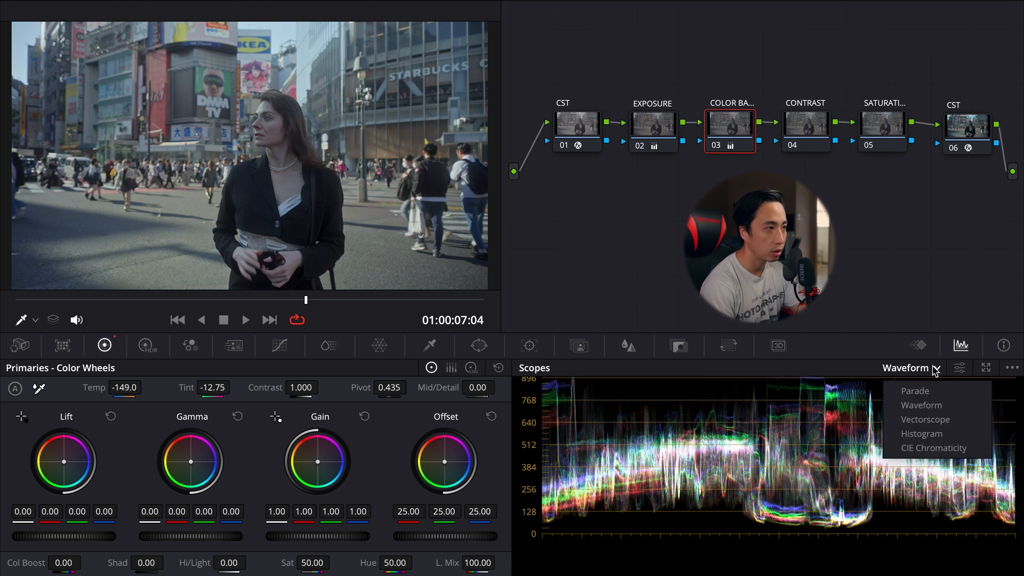
click(933, 420)
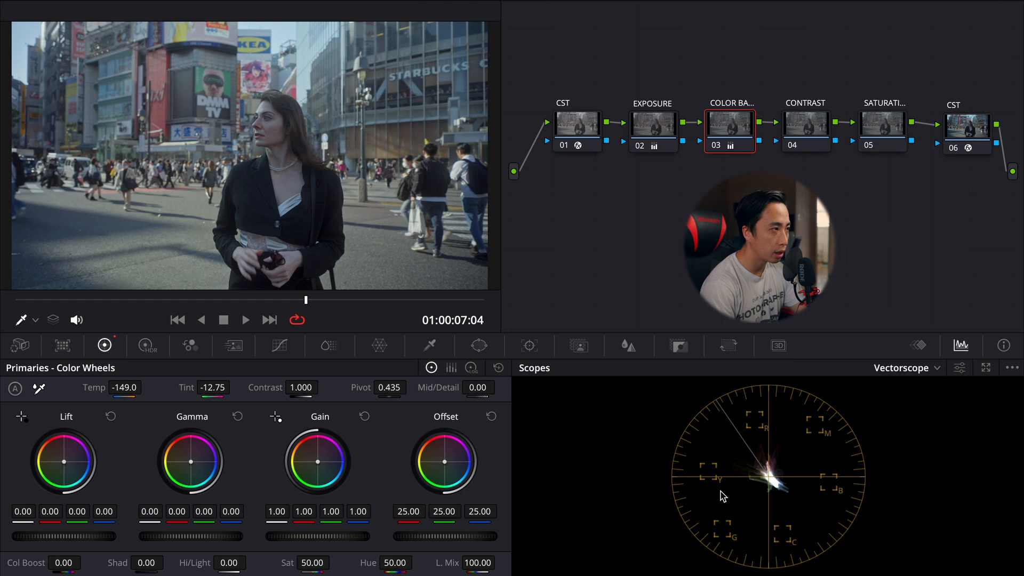
key(ctrl+d)
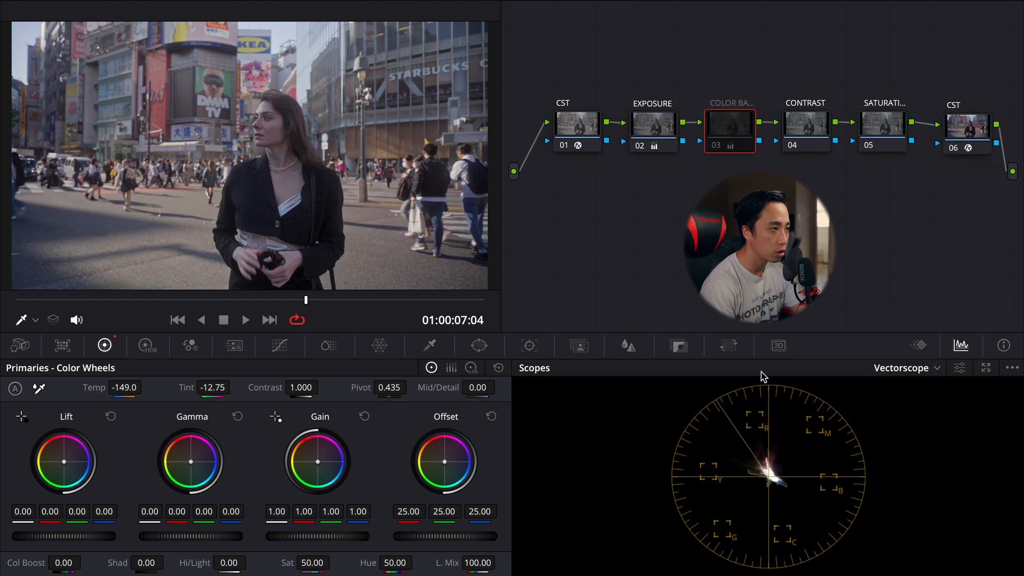
key(ctrl+d)
key(ctrl+d)
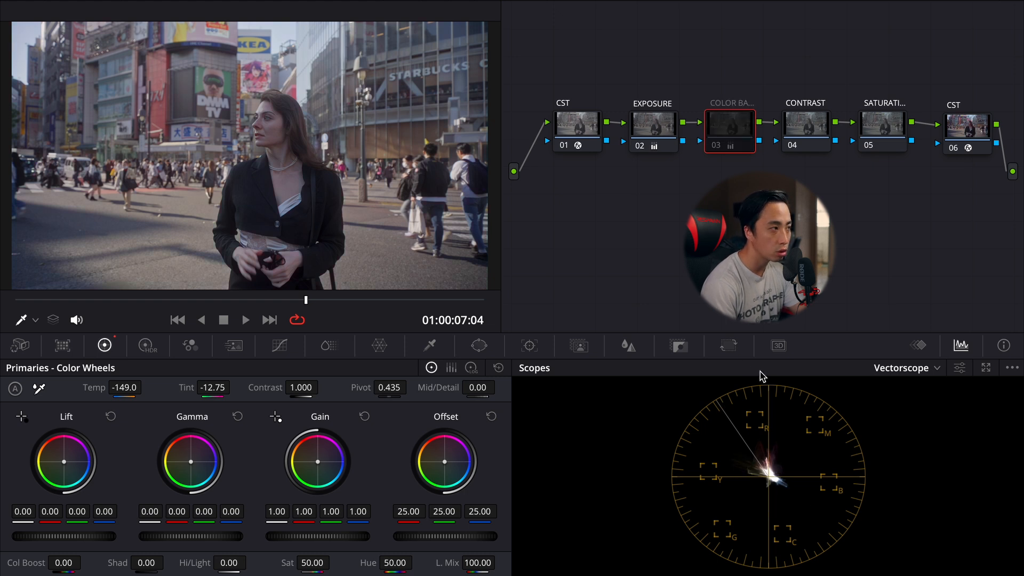
key(ctrl+d)
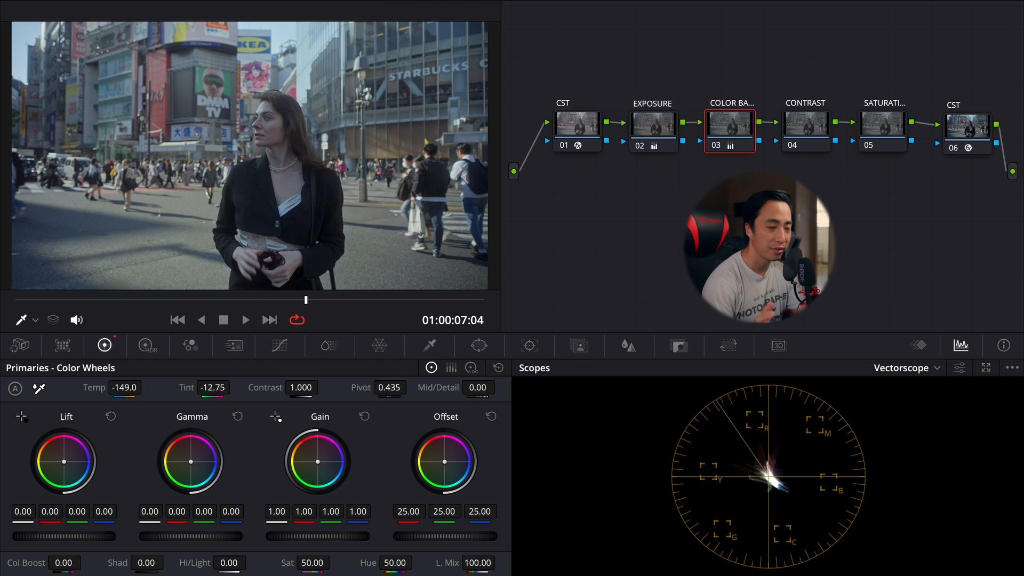
Step: Add four evenly spaced anchor points to the CONTRAST node's custom curve
click(815, 127)
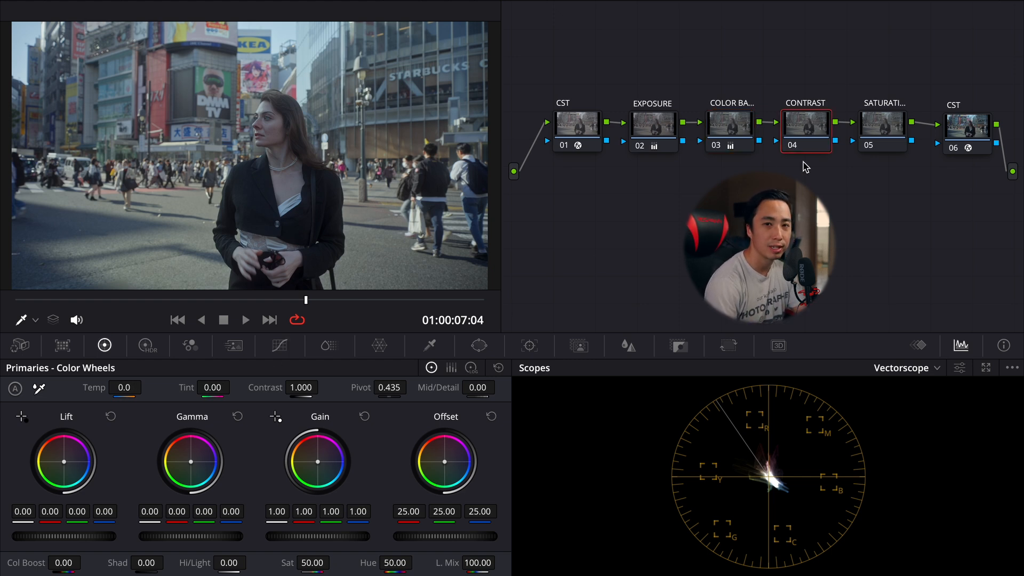
click(280, 345)
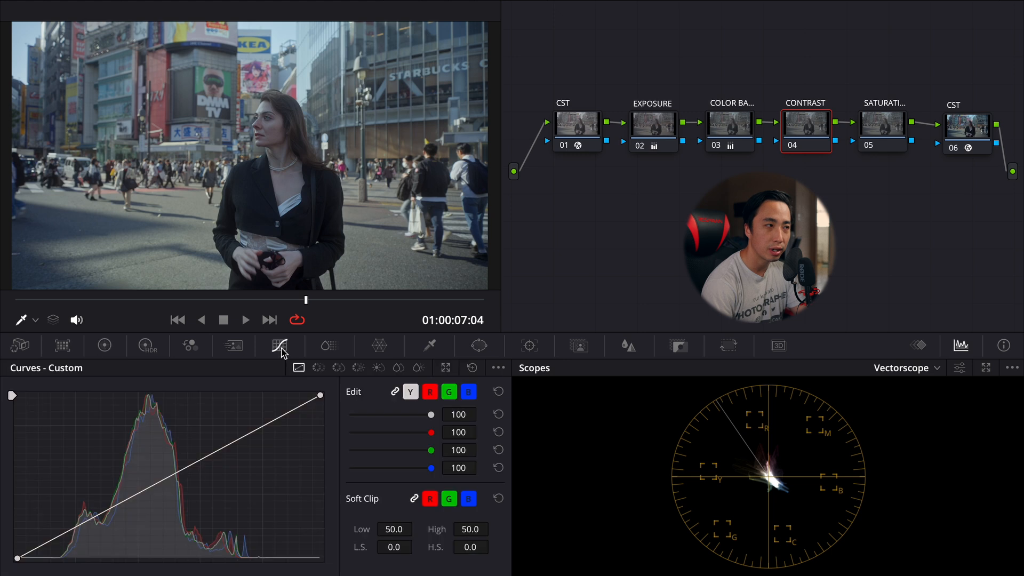
click(498, 368)
click(552, 478)
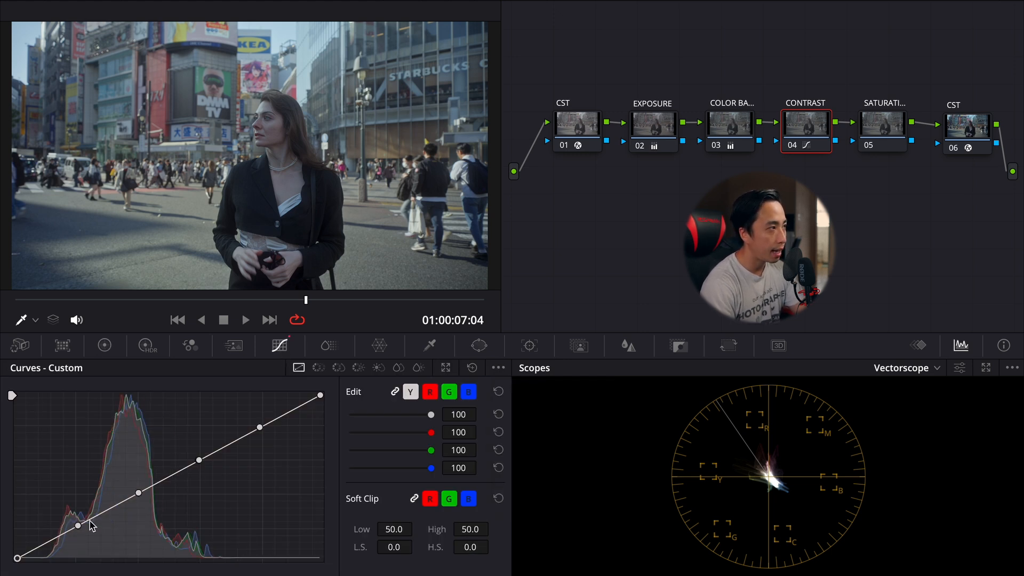
Step: Shape the CONTRAST curve into a gentle S with lowered shadows and raised highlights, and compare the node off and on
drag(78, 527, 80, 530)
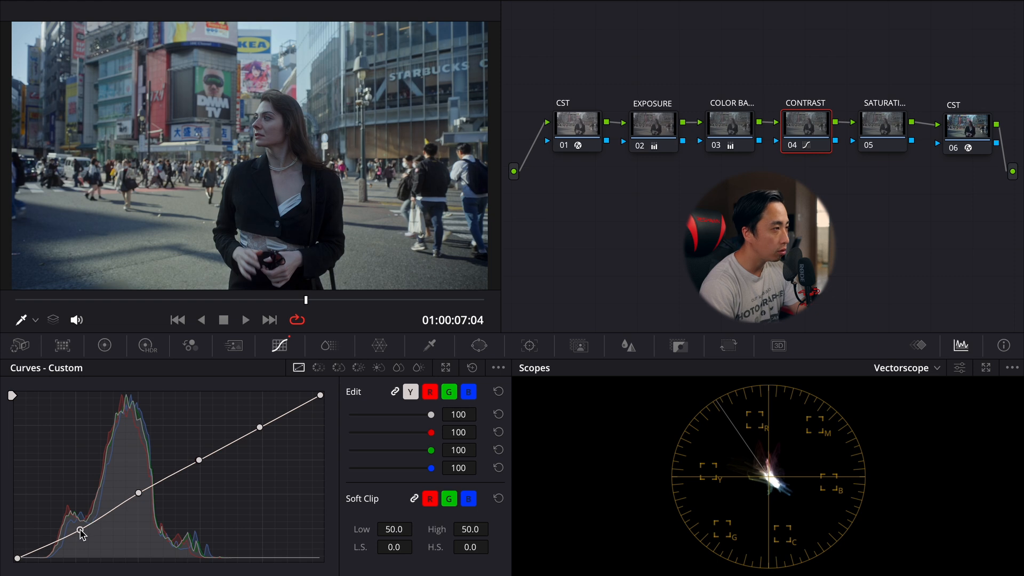
drag(138, 492, 138, 494)
drag(199, 460, 197, 456)
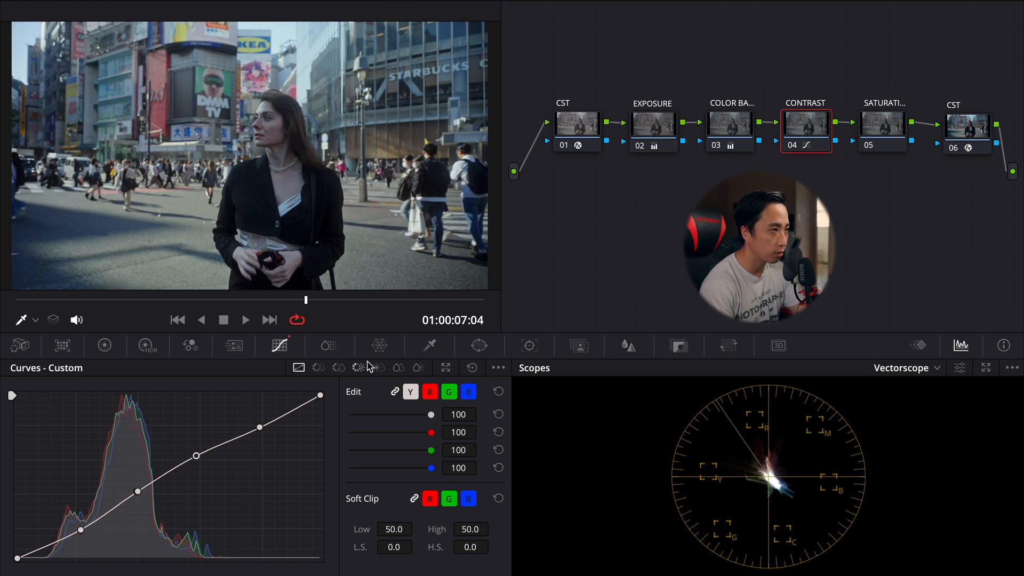
drag(260, 428, 259, 423)
drag(80, 530, 81, 529)
key(ctrl+d)
key(ctrl+d)
key(ctrl+d)
key(ctrl+d)
Step: Raise the SATURATION node's overall saturation in the primaries and increase its red density in ColorSlice
click(882, 134)
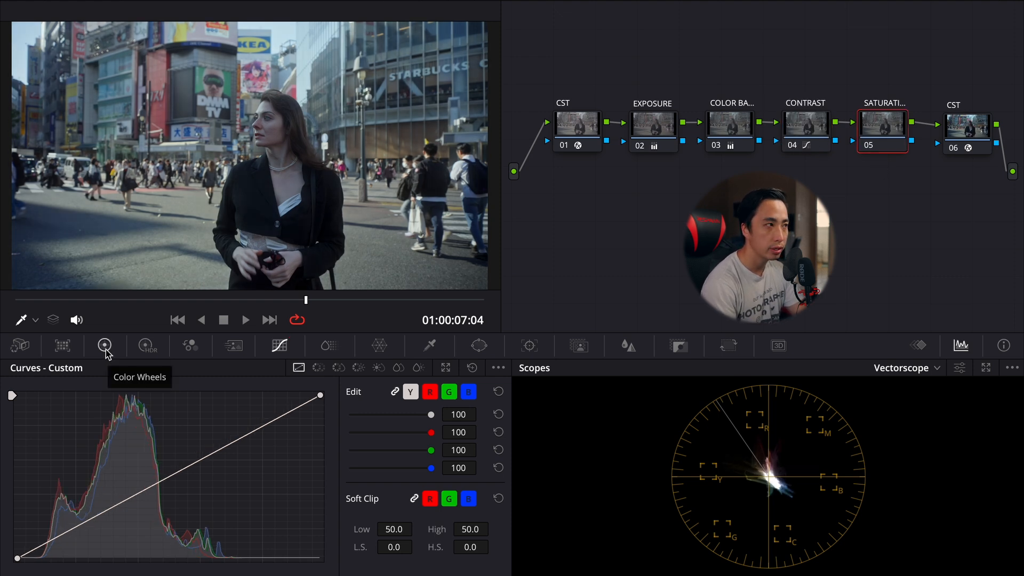
click(105, 346)
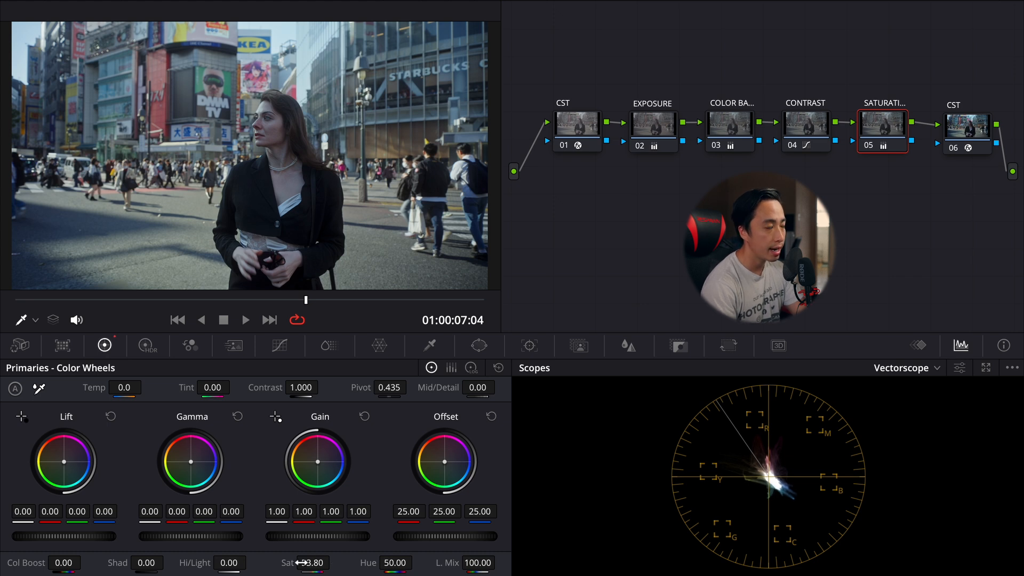
key(ctrl+d)
key(ctrl+d)
click(329, 345)
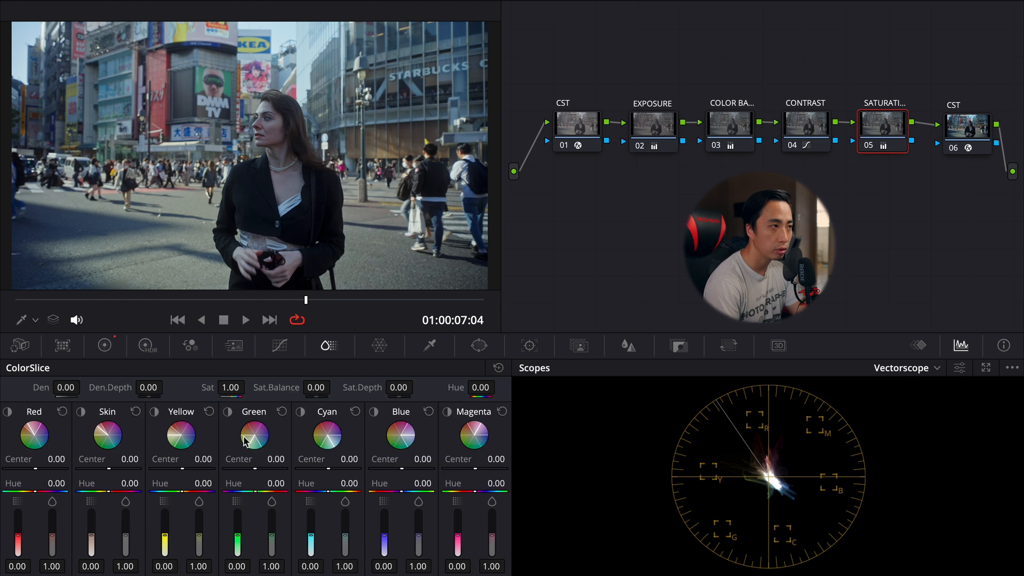
drag(19, 539, 18, 535)
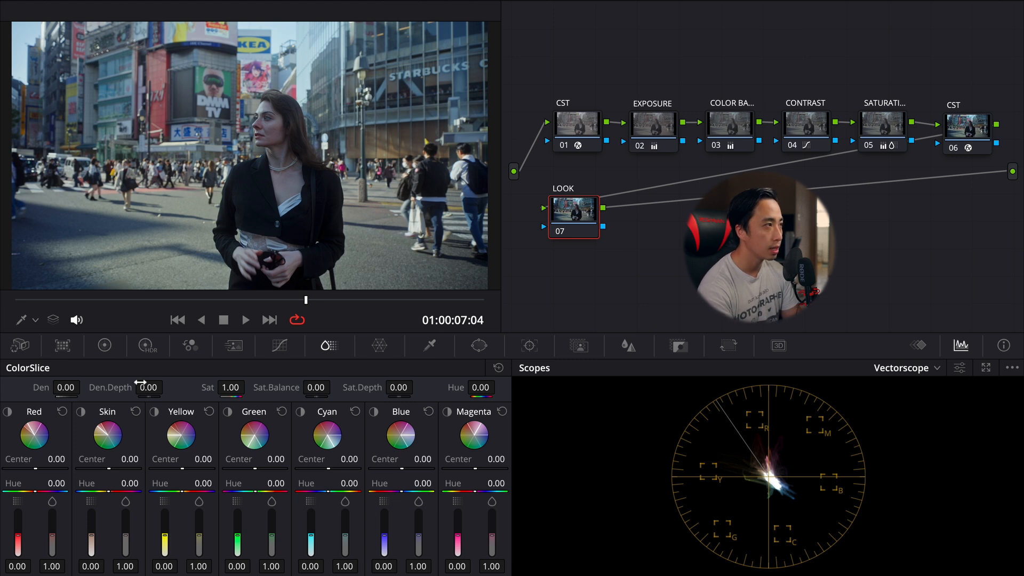
Step: Push the LOOK node's lift toward teal, with red -0.04, green 0.01 and blue 0.01
click(105, 345)
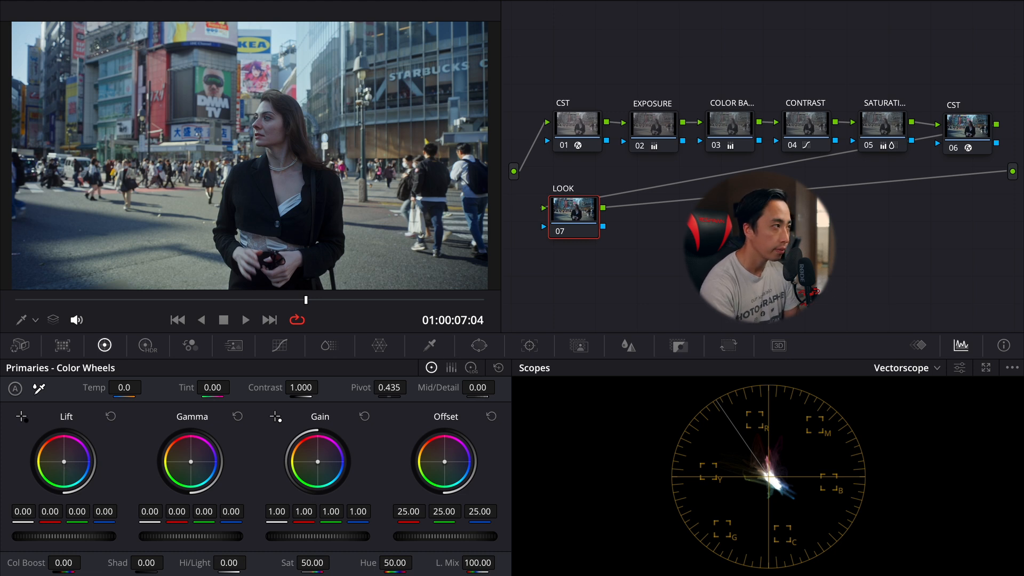
drag(64, 462, 64, 464)
click(65, 406)
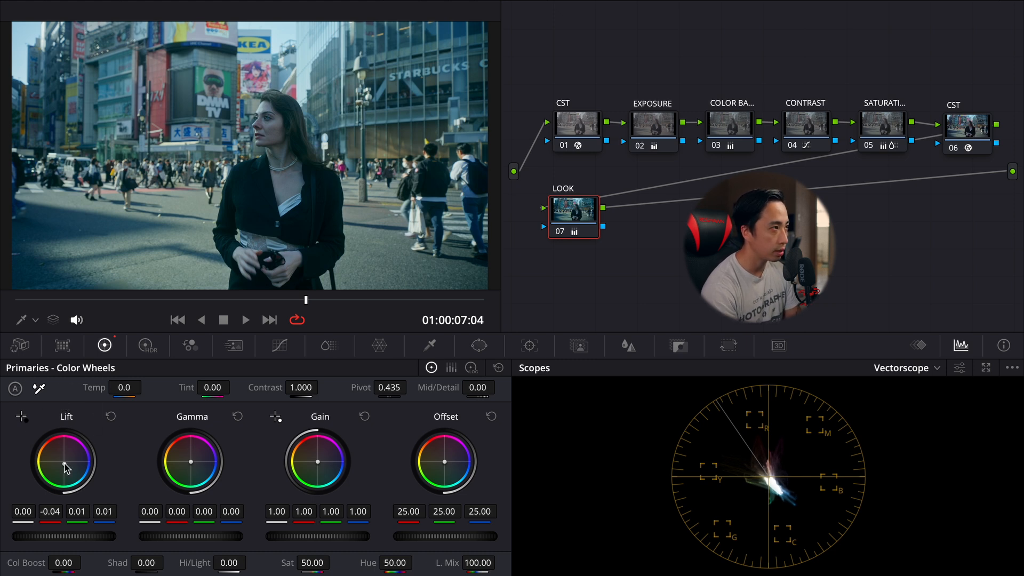
Step: Warm the LOOK node's gain to red 1.22, green 0.95, blue 0.83, and its gamma to red 0.02, blue -0.01
drag(318, 462, 316, 458)
drag(322, 406, 321, 406)
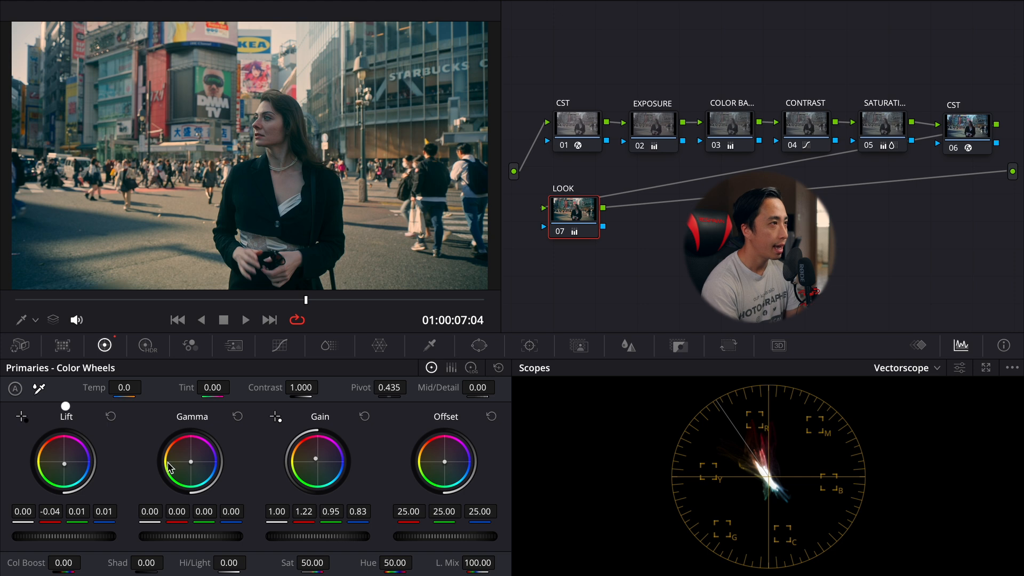
drag(191, 462, 191, 461)
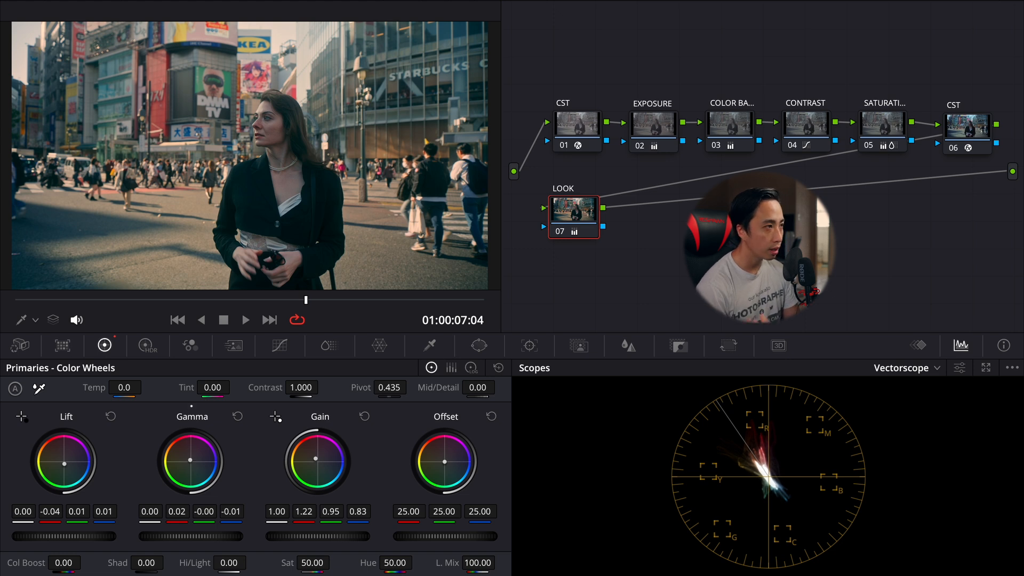
Step: Toggle the LOOK node off and on to compare the teal and orange grade with the base correction
key(ctrl+d)
key(ctrl+d)
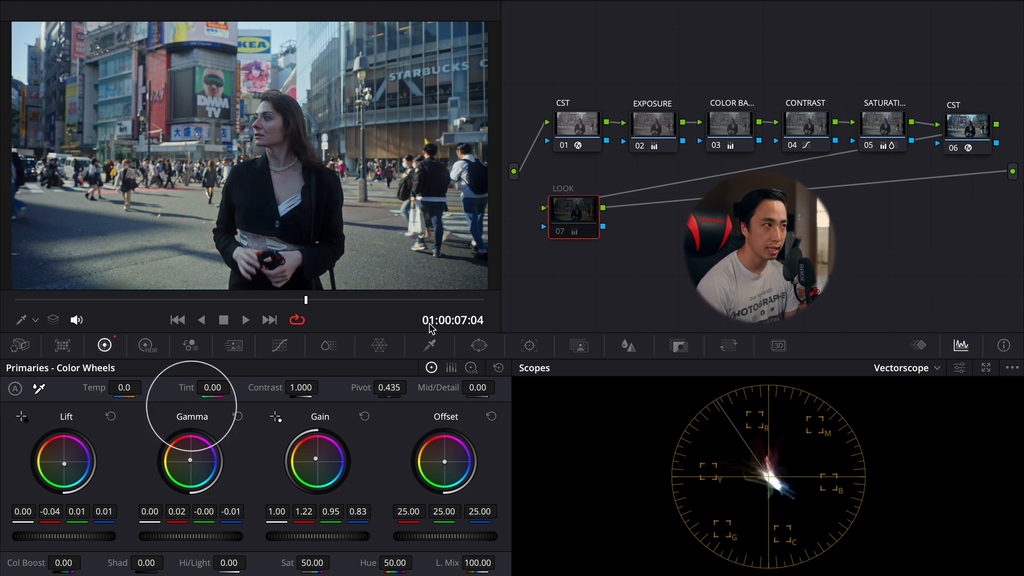
key(ctrl+d)
key(ctrl+d)
key(ctrl+d)
key(ctrl+d)
Step: Show the LOOK node's Hue Vs Hue and Hue Vs Sat curves as options for refining individual colors
click(280, 346)
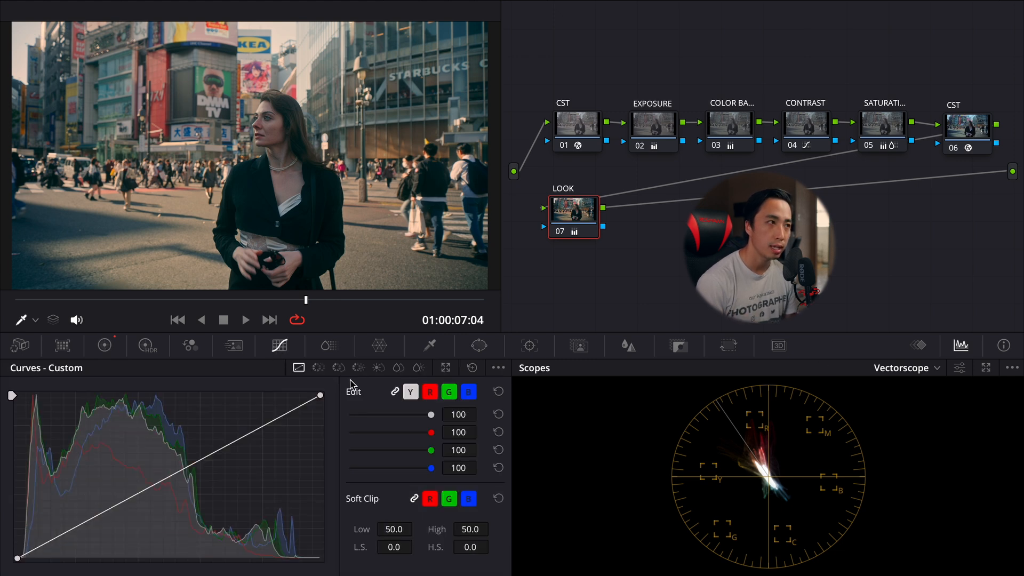
click(318, 368)
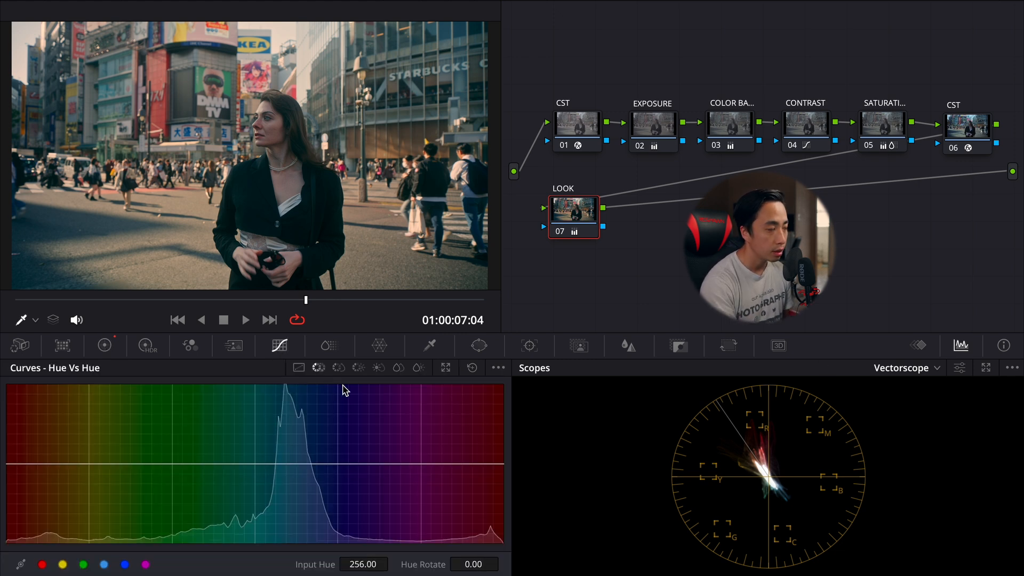
click(338, 368)
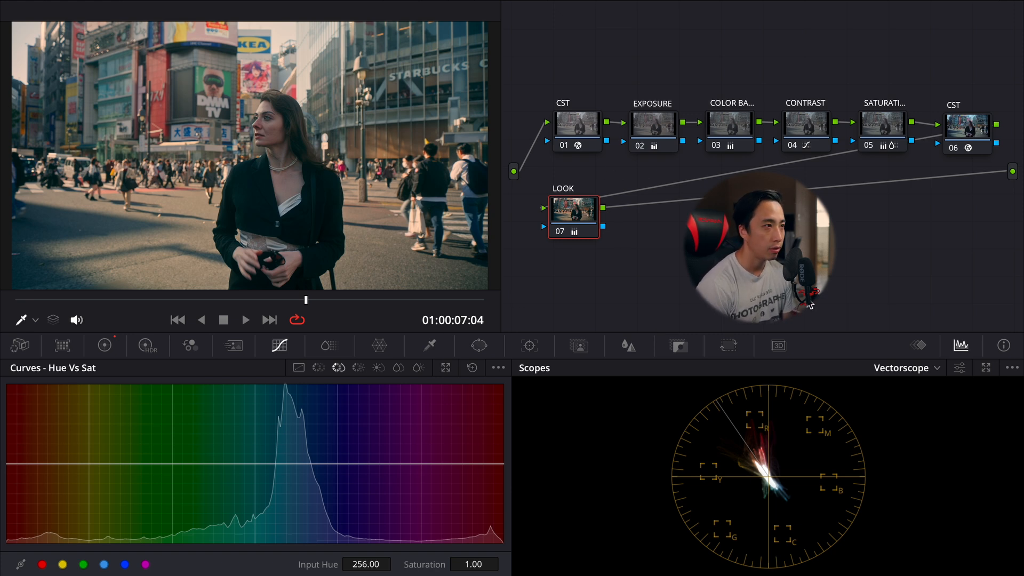
key(alt+l)
key(alt+l)
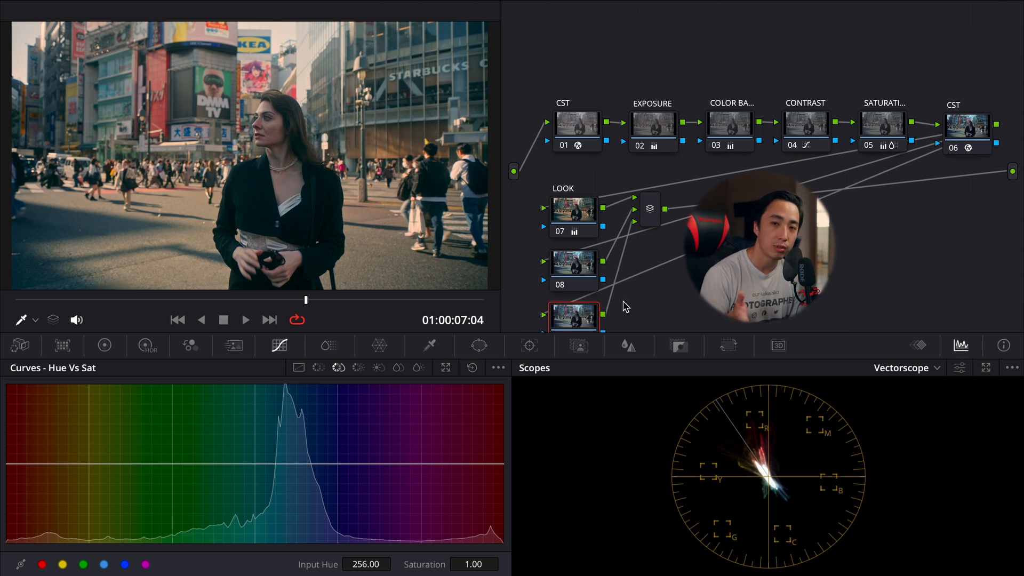
key(ctrl+z)
key(ctrl+z)
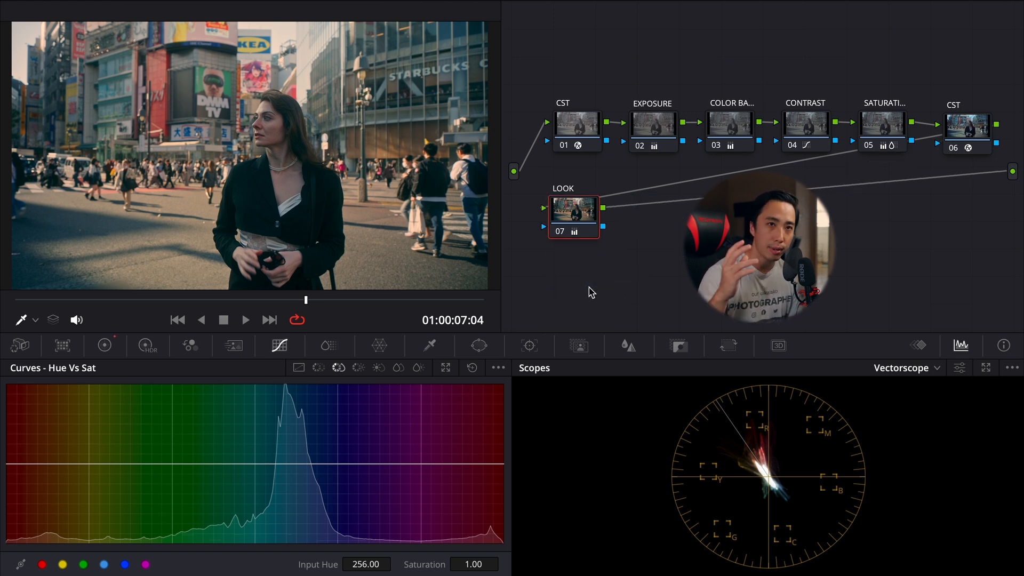
Step: Add a serial node after the LOOK node and label it FILM GRAIN
key(alt+s)
right_click(657, 222)
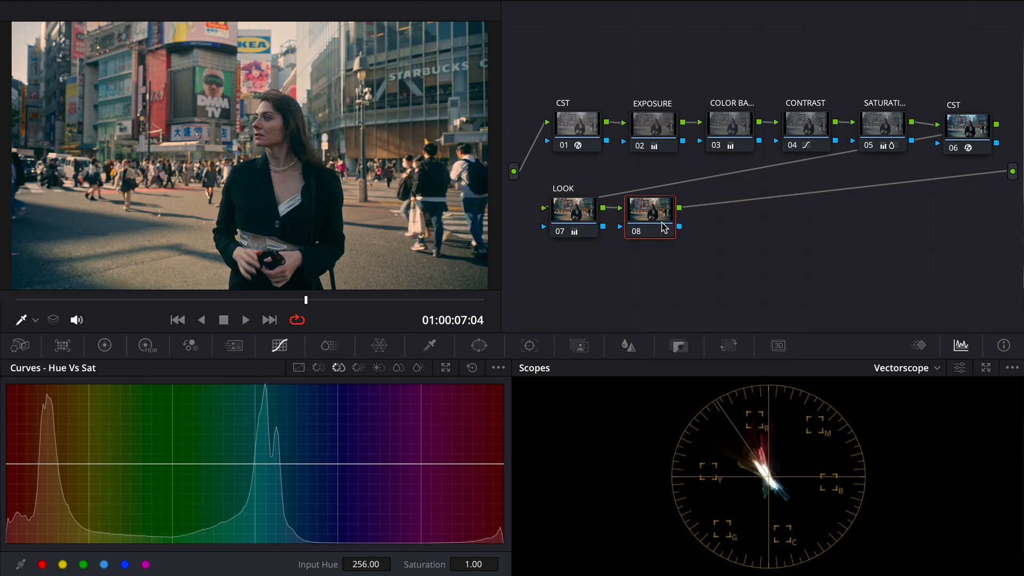
right_click(664, 224)
click(683, 253)
text(Fl)
click(692, 258)
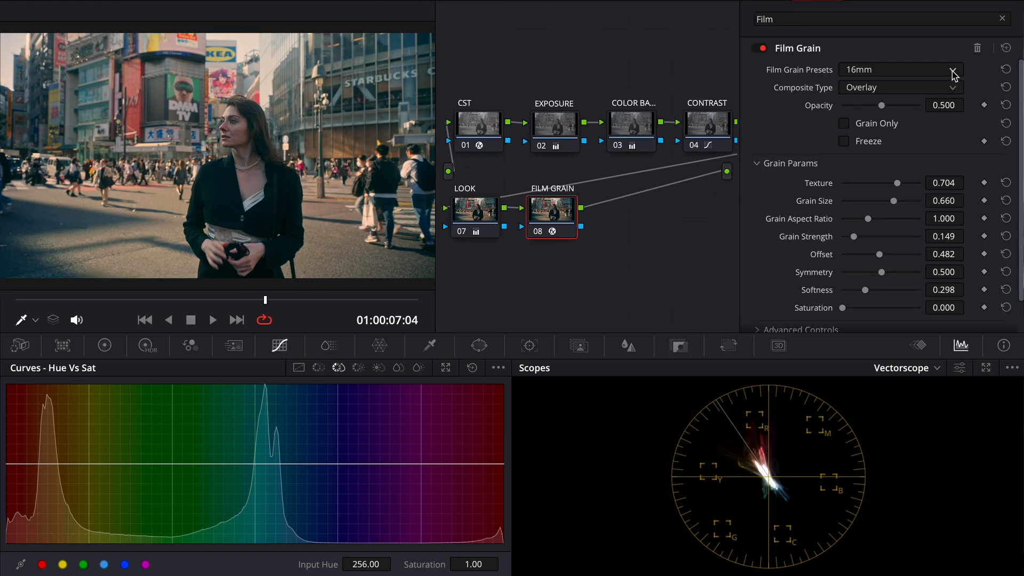
Step: Set the Film Grain preset to 16mm 500T and slightly increase its grain size and grain strength
click(952, 71)
scroll(910, 136, down, 3)
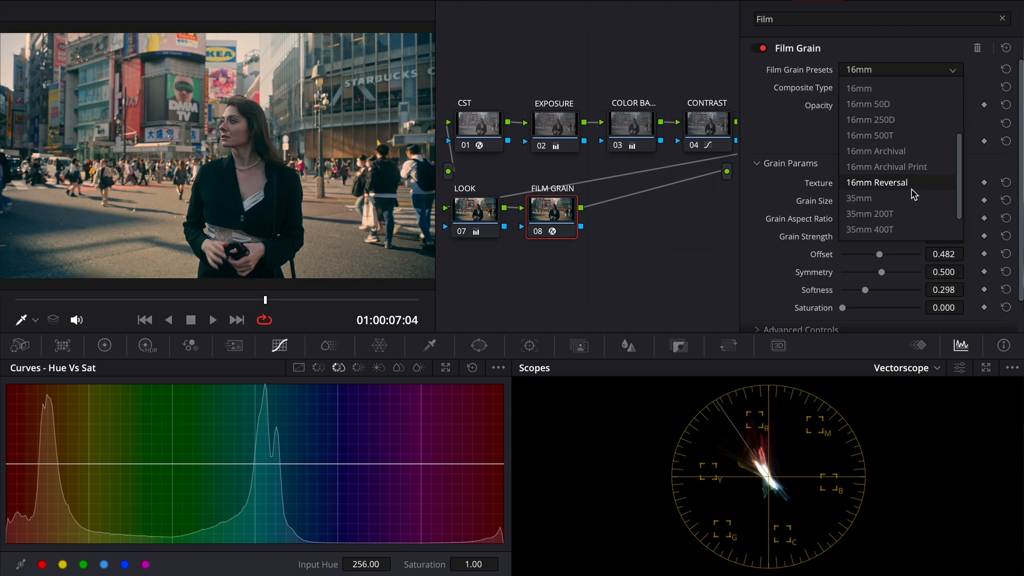
click(911, 136)
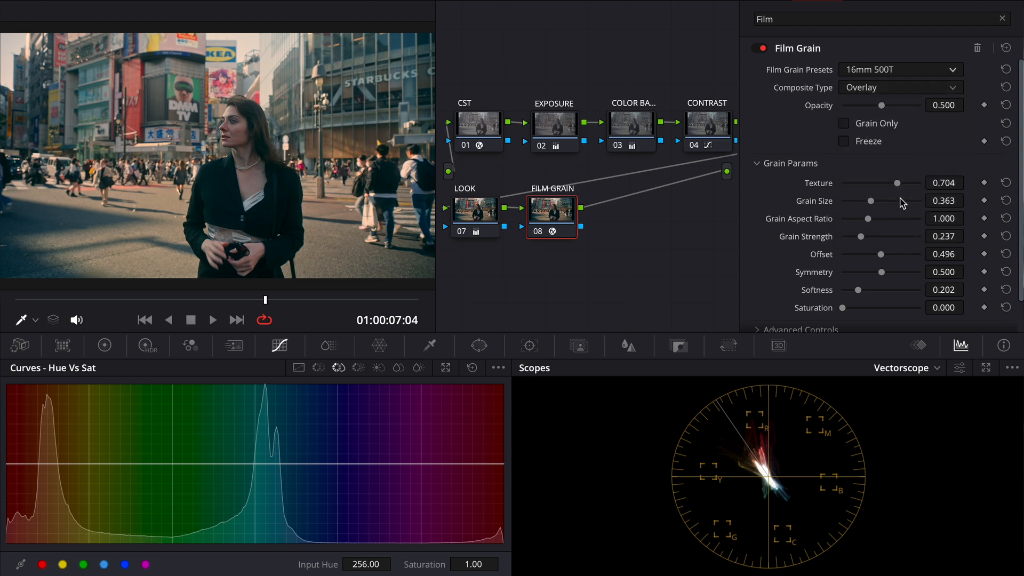
drag(872, 202, 875, 203)
drag(866, 239, 870, 237)
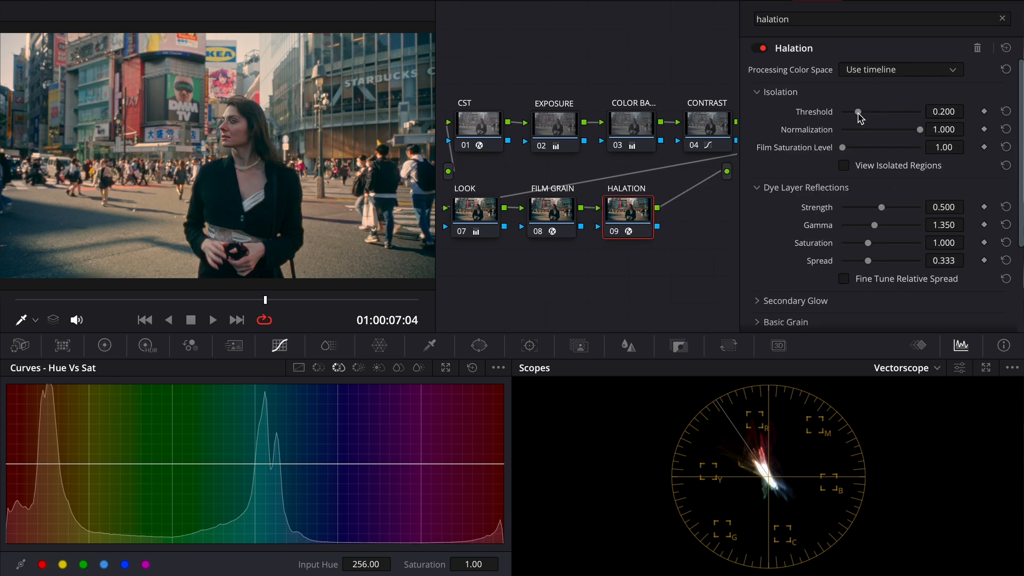
Step: Refine the HALATION node's effect by slightly raising the isolation threshold and reducing the dye layer reflections strength
mouse_move(859, 112)
mouse_down()
mouse_move(848, 112)
mouse_move(864, 115)
mouse_up()
drag(875, 208, 864, 229)
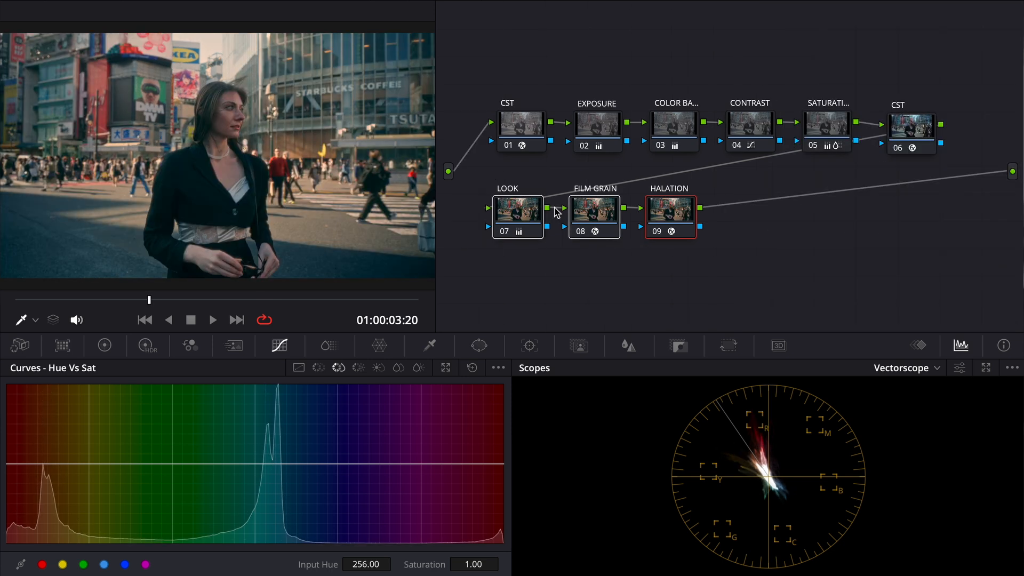
Step: Toggle the LOOK, FILM GRAIN and HALATION nodes off and on together to compare the stylized grade with the base correction
key(ctrl+d)
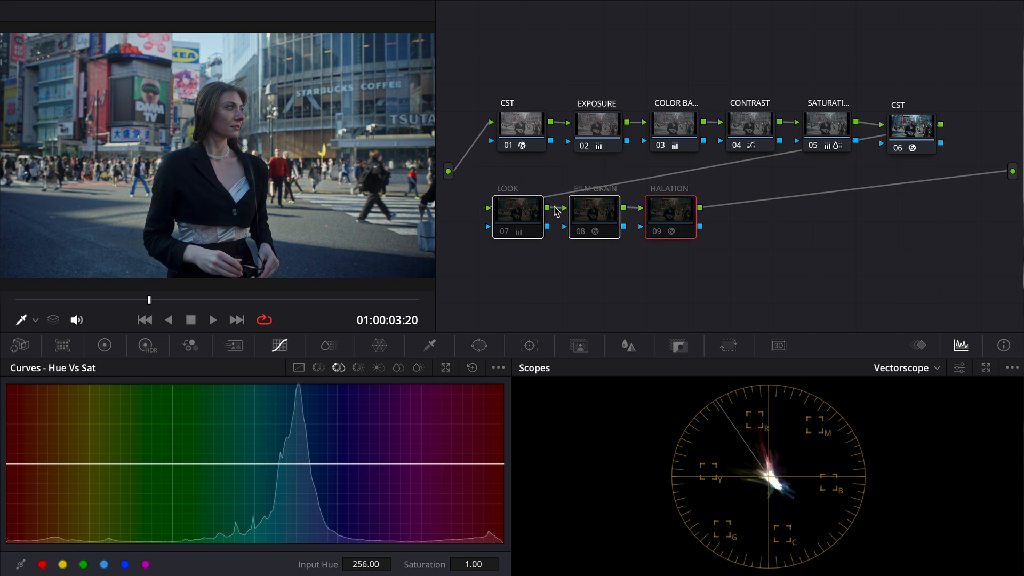
key(ctrl+d)
key(ctrl+d)
key(ctrl+d)
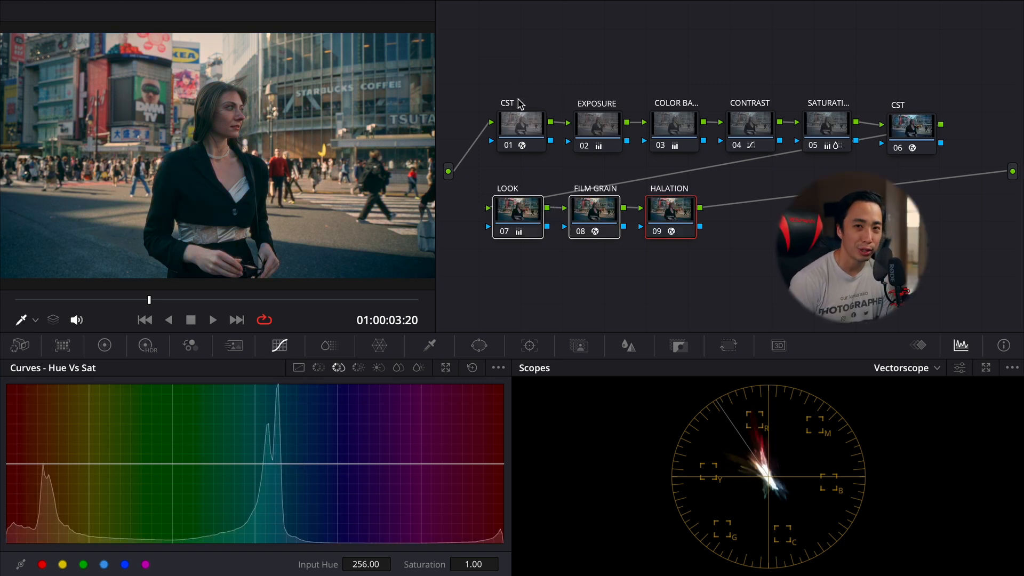
Step: Disable all nodes except the two CSTs, and re-enable the exposure, color balance, contrast and saturation nodes to review the base correction
key(alt+d)
key(alt+d)
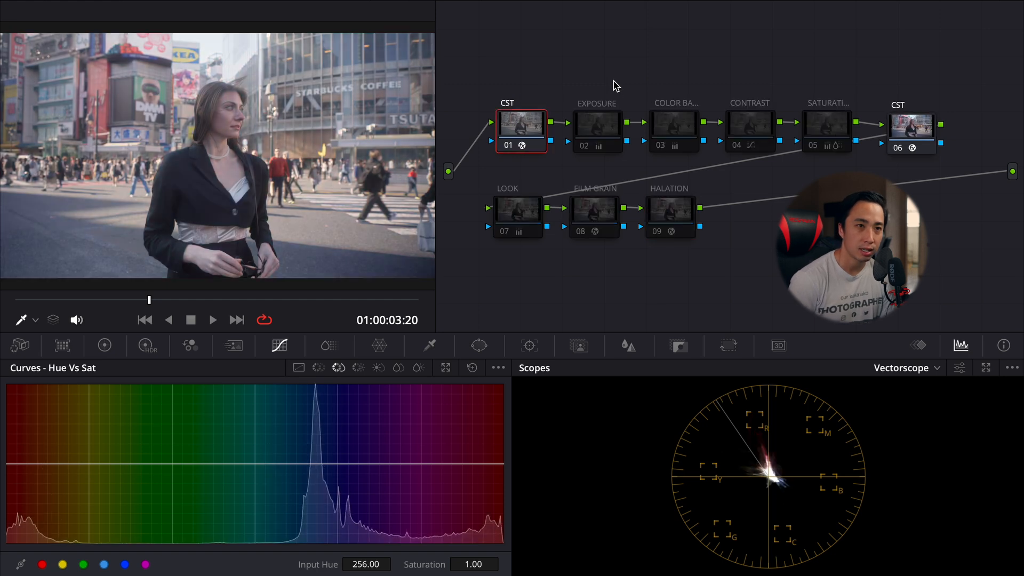
click(595, 120)
ctrl+click(697, 134)
ctrl+click(774, 135)
ctrl+click(810, 136)
key(ctrl+d)
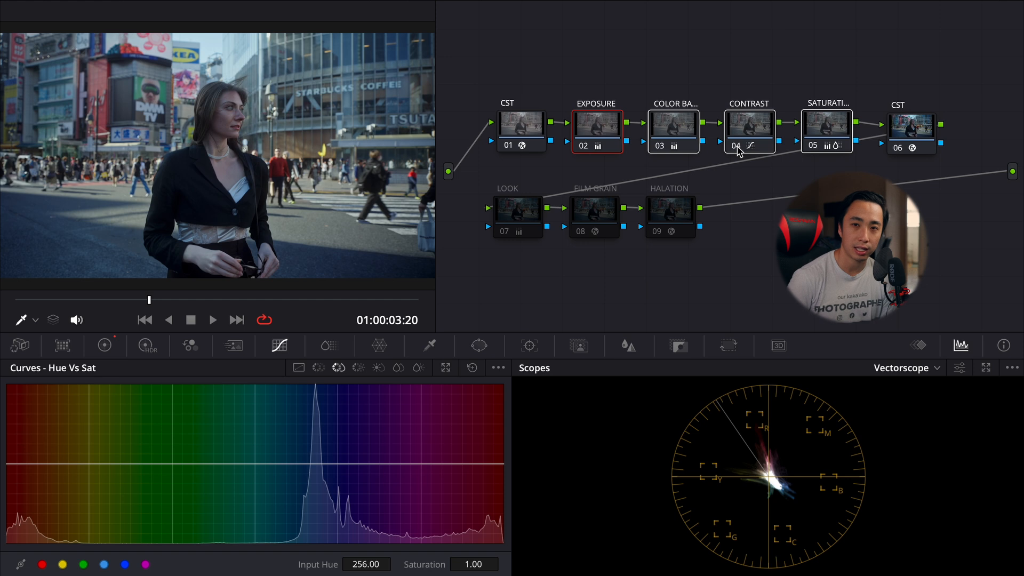
Step: Re-enable the LOOK, FILM GRAIN and HALATION nodes together and play the clip to review the finished grade
click(520, 211)
ctrl+click(579, 220)
ctrl+click(677, 220)
key(ctrl+d)
key(ctrl+shift+a)
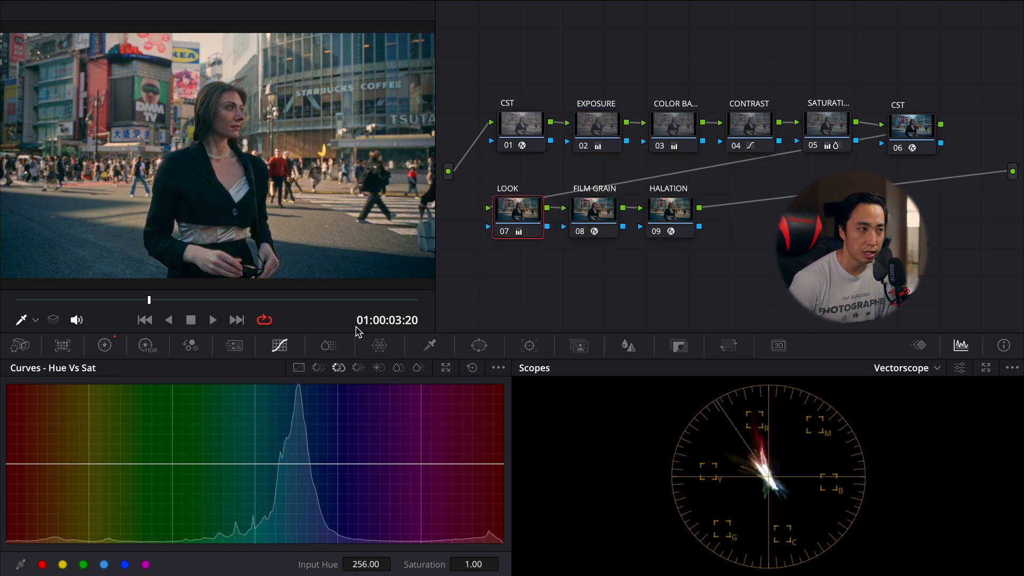
key(space)
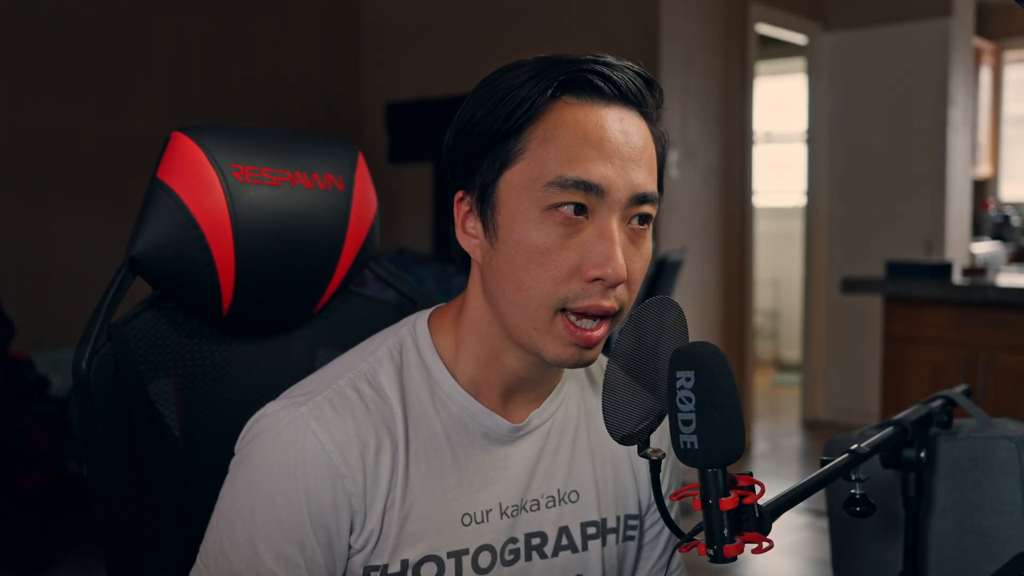